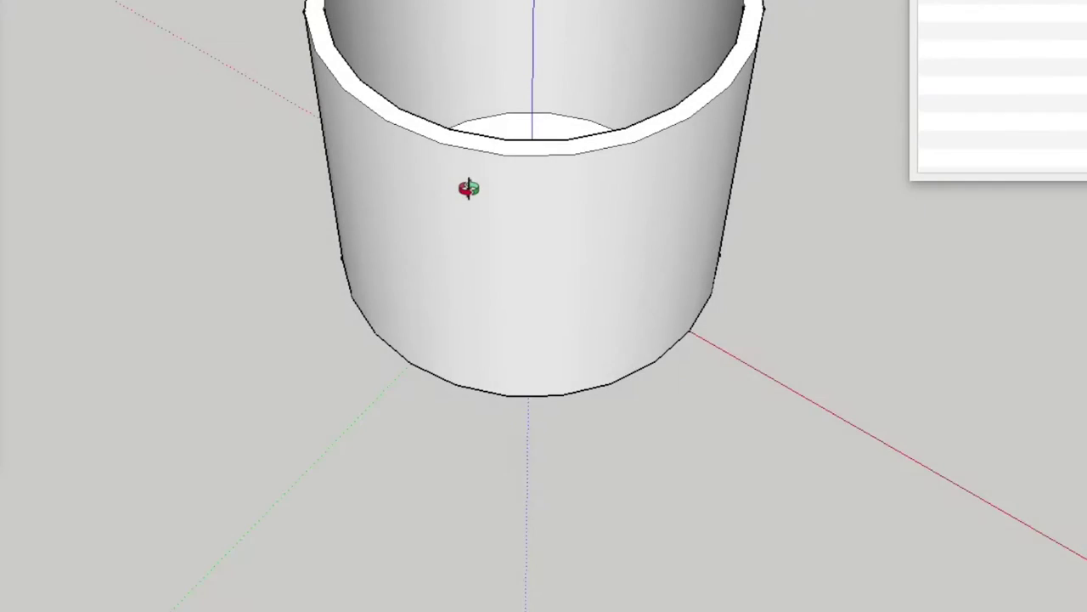
Pan the view to frame the empty scene around the drawing axes
{"action": "left_click_drag", "start_coordinate": [472, 174], "coordinate": [473, 365]}
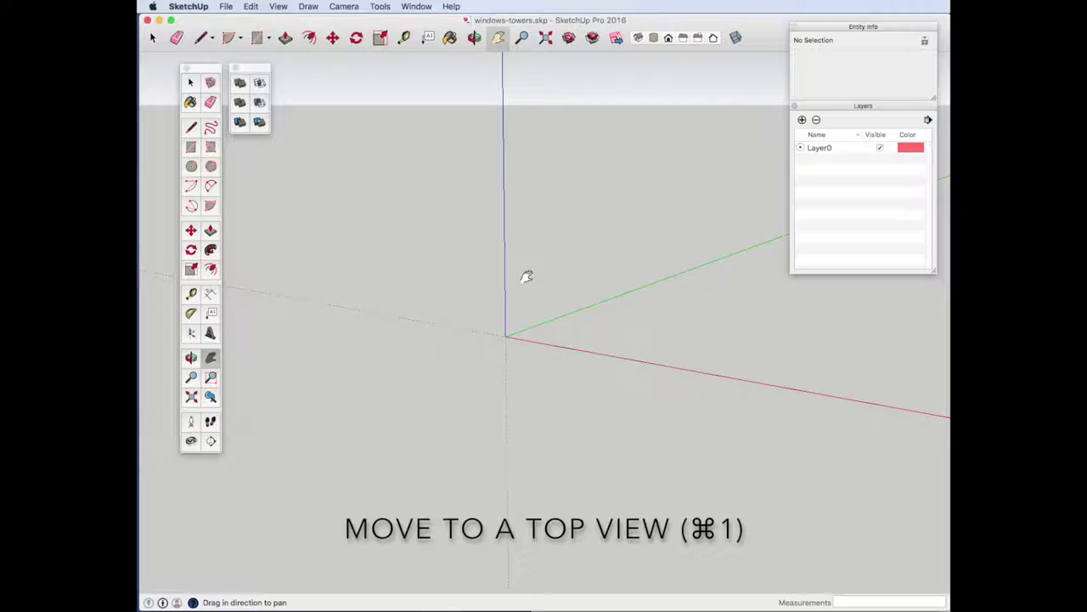
Draw a 6' radius circle centred on the origin from Top view, then view it in perspective
{"action": "key", "text": "o"}
{"action": "mouse_move", "coordinate": [521, 211]}
{"action": "left_mouse_down"}
{"action": "mouse_move", "coordinate": [530, 373]}
{"action": "mouse_move", "coordinate": [504, 269]}
{"action": "mouse_move", "coordinate": [510, 313]}
{"action": "left_mouse_up"}
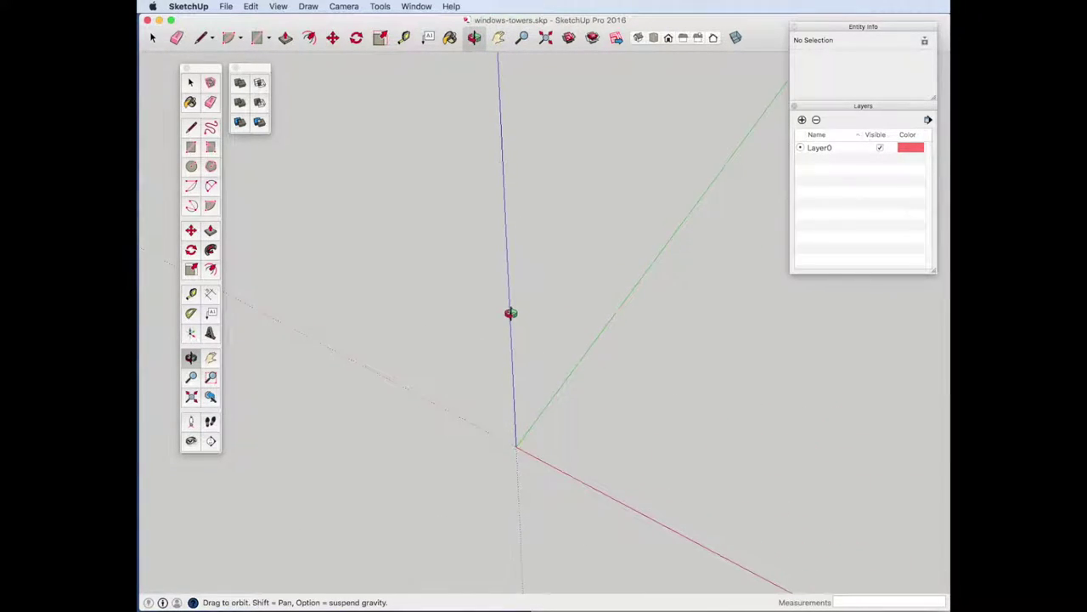
{"action": "key", "text": "super+1"}
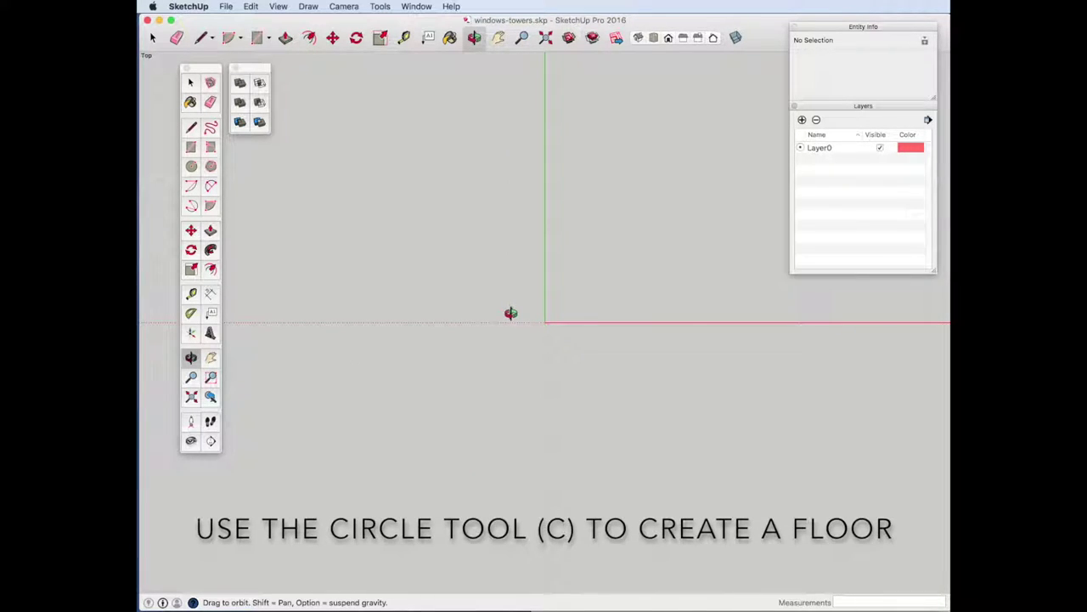
{"action": "key", "text": "c"}
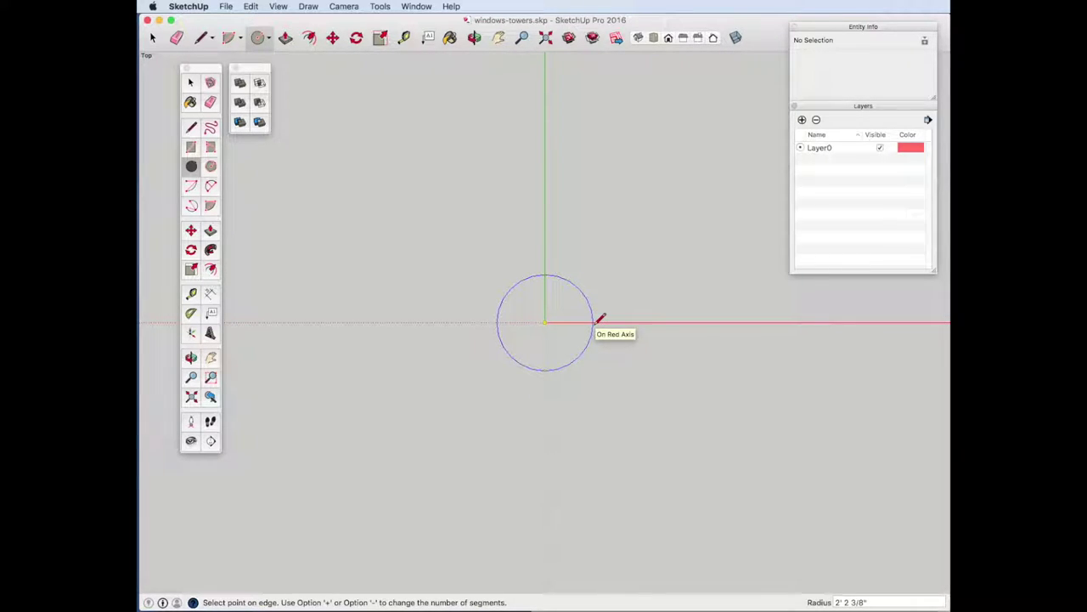
{"action": "type", "text": "6'"}
{"action": "key", "text": "Return"}
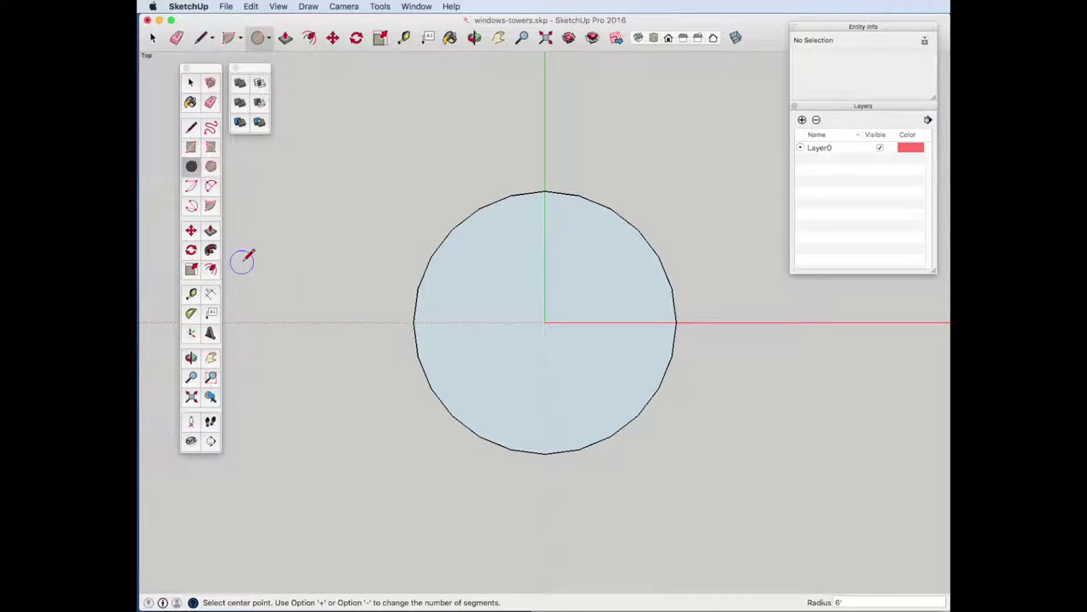
{"action": "key", "text": "o"}
{"action": "mouse_move", "coordinate": [357, 322]}
{"action": "left_mouse_down"}
{"action": "mouse_move", "coordinate": [332, 97]}
{"action": "mouse_move", "coordinate": [340, 26]}
{"action": "left_mouse_up"}
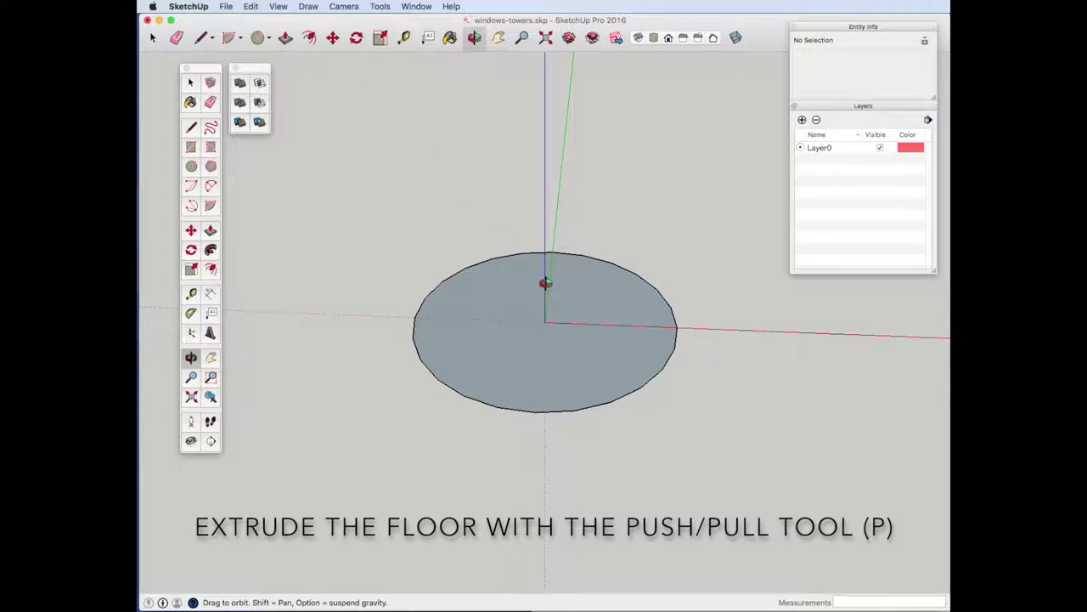
Push/pull the circle face up 3" to form the floor slab
{"action": "key", "text": "p"}
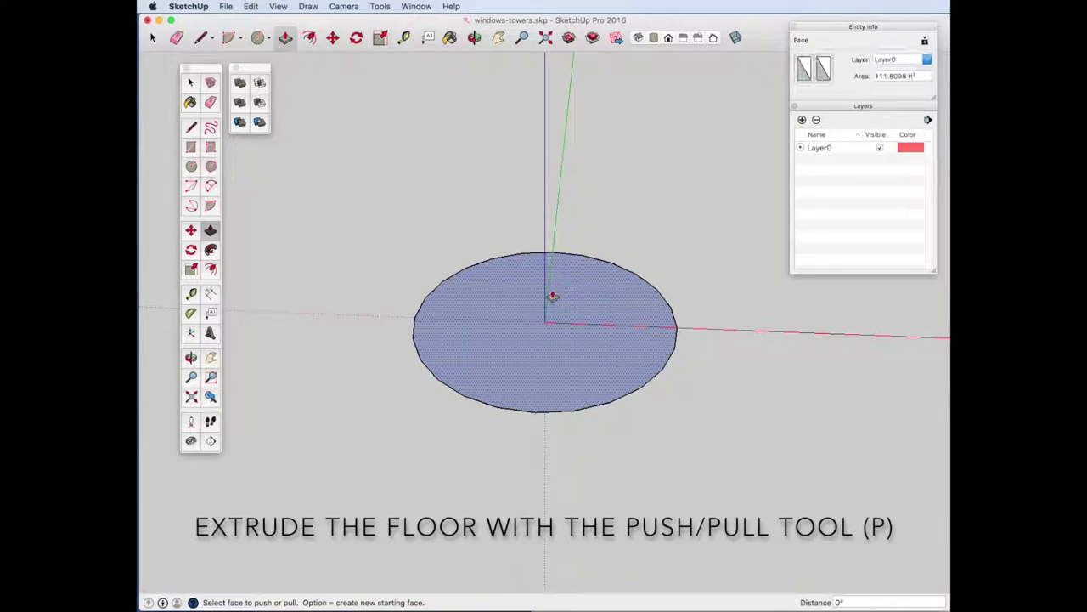
{"action": "left_click", "coordinate": [510, 352]}
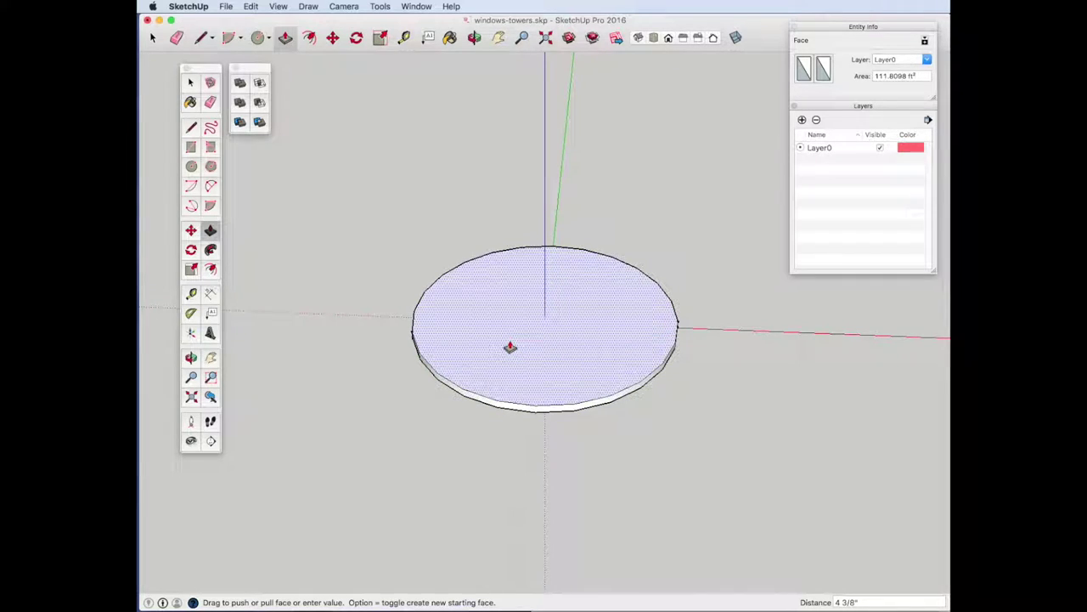
{"action": "type", "text": "3"}
{"action": "left_click", "coordinate": [509, 347]}
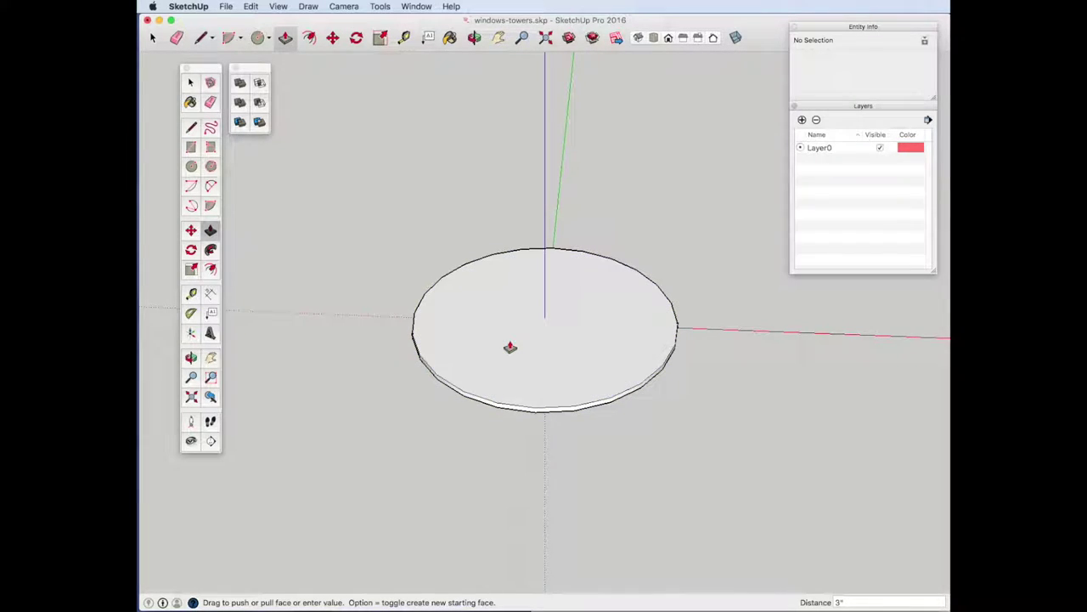
From Top view, begin an inward offset from the slab's outer edge
{"action": "key", "text": "t"}
{"action": "key", "text": "c"}
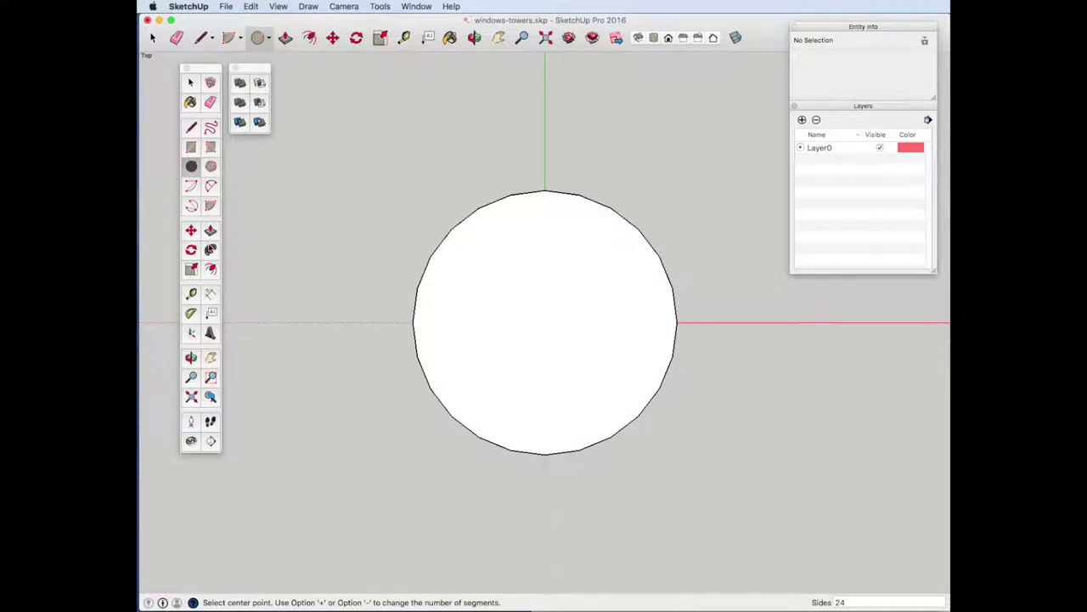
{"action": "left_click", "coordinate": [211, 269]}
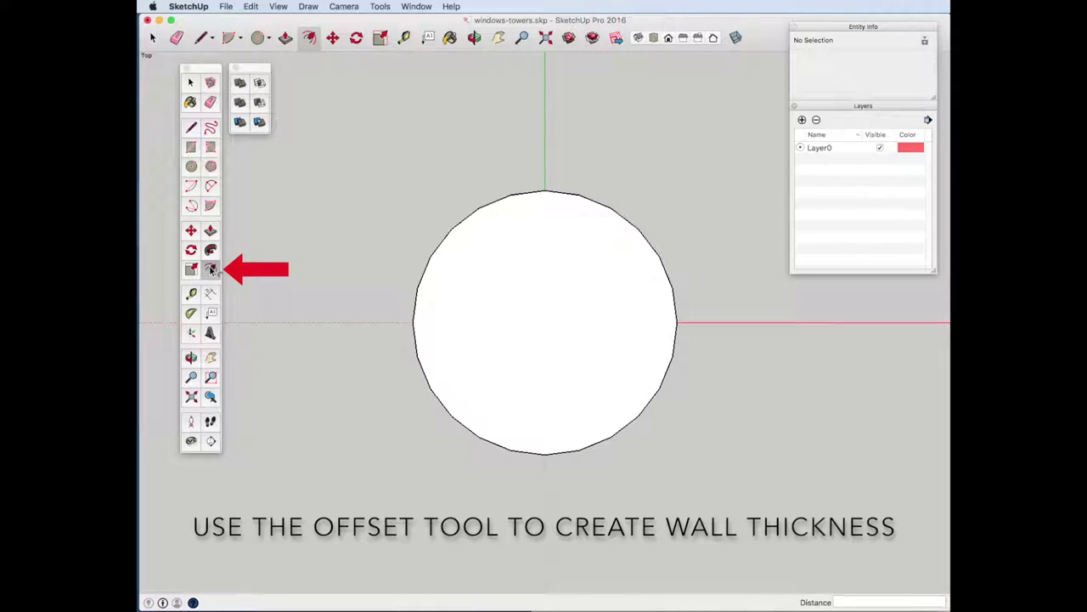
{"action": "left_click", "coordinate": [413, 323]}
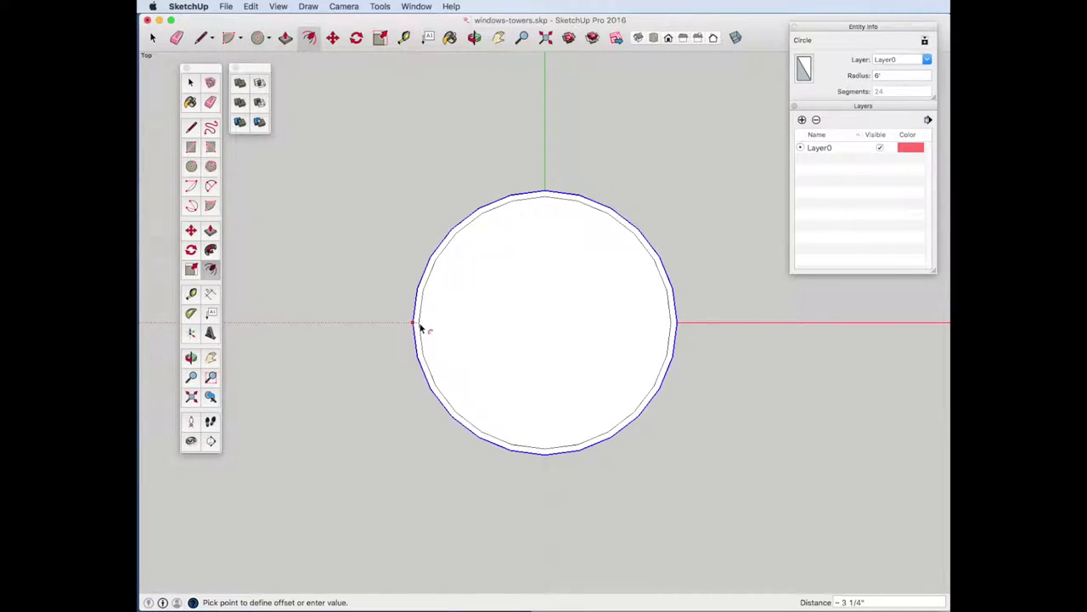
Offset the slab's outer edge 6" inward to mark the wall thickness
{"action": "type", "text": "6"}
{"action": "key", "text": "Return"}
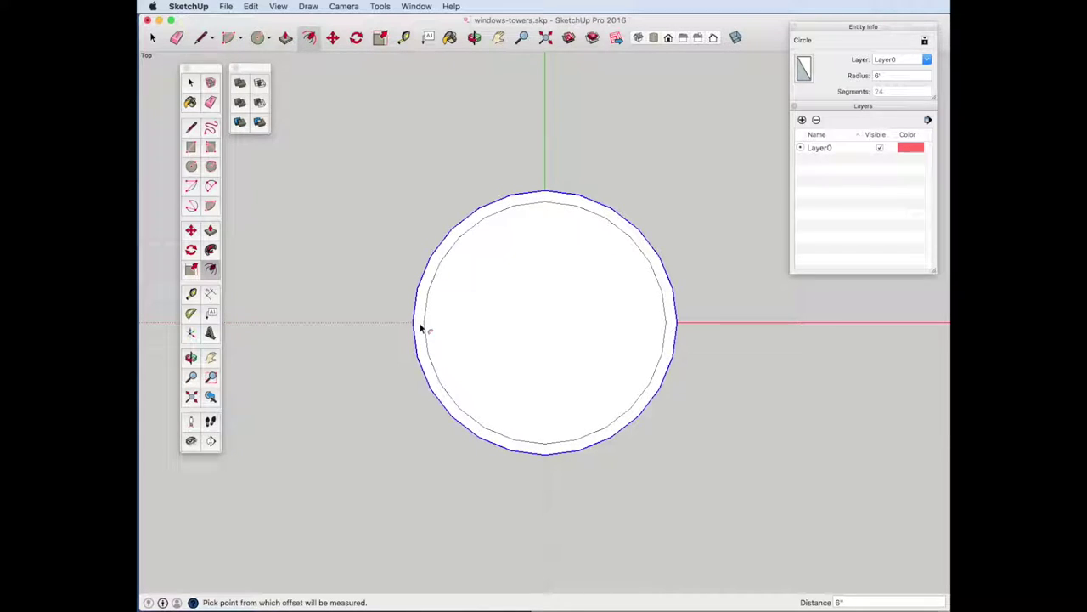
{"action": "key", "text": "o"}
{"action": "left_click_drag", "start_coordinate": [420, 327], "coordinate": [439, 161]}
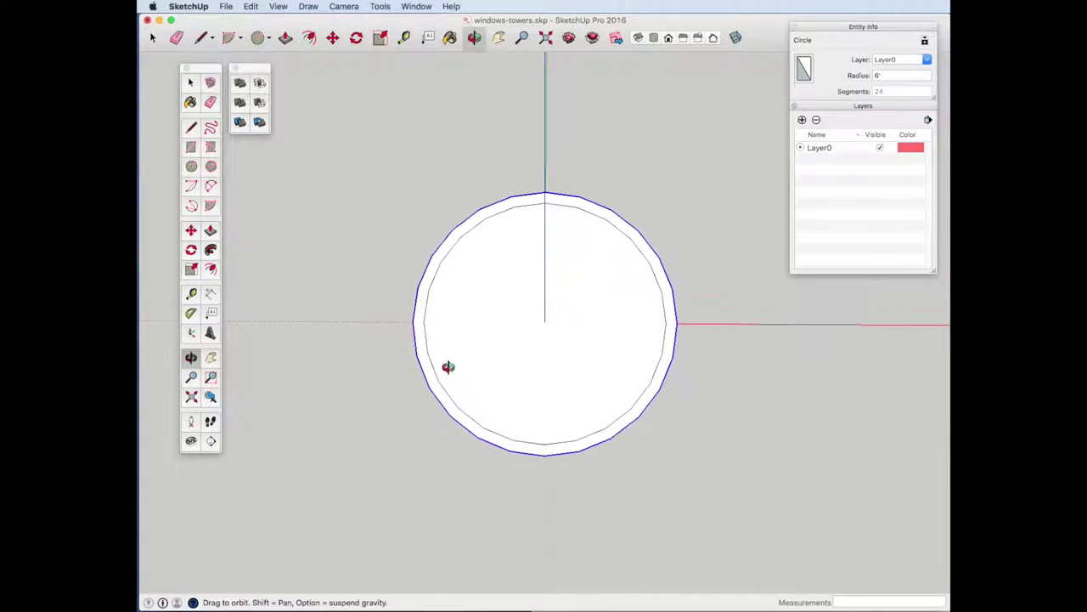
{"action": "left_click_drag", "start_coordinate": [541, 327], "coordinate": [489, 346]}
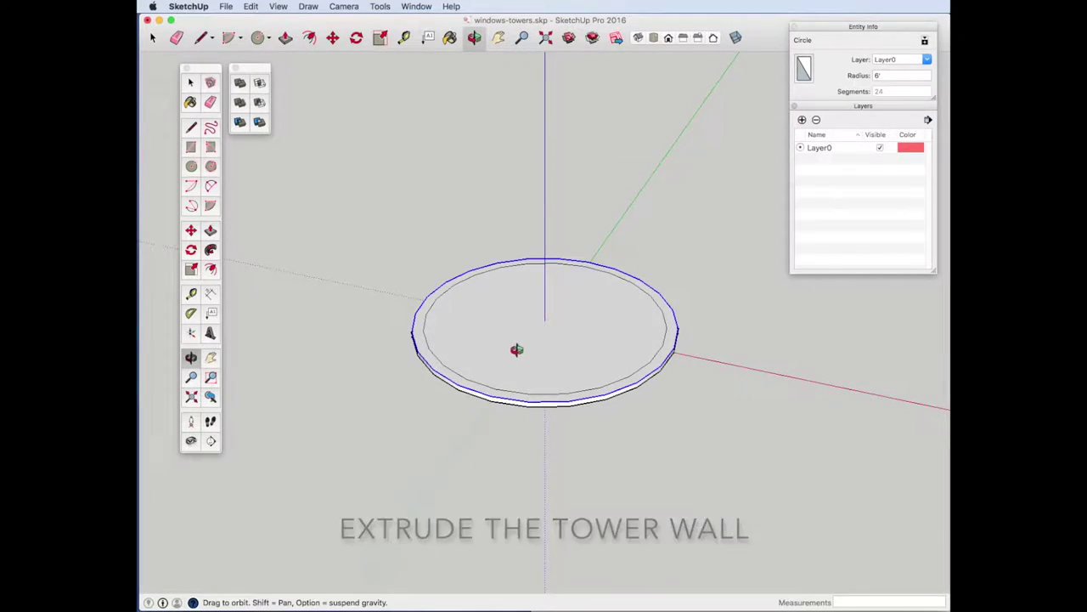
Raise the outer 6" ring 10' upward to form the hollow tower wall
{"action": "key", "text": "p"}
{"action": "left_click", "coordinate": [449, 378]}
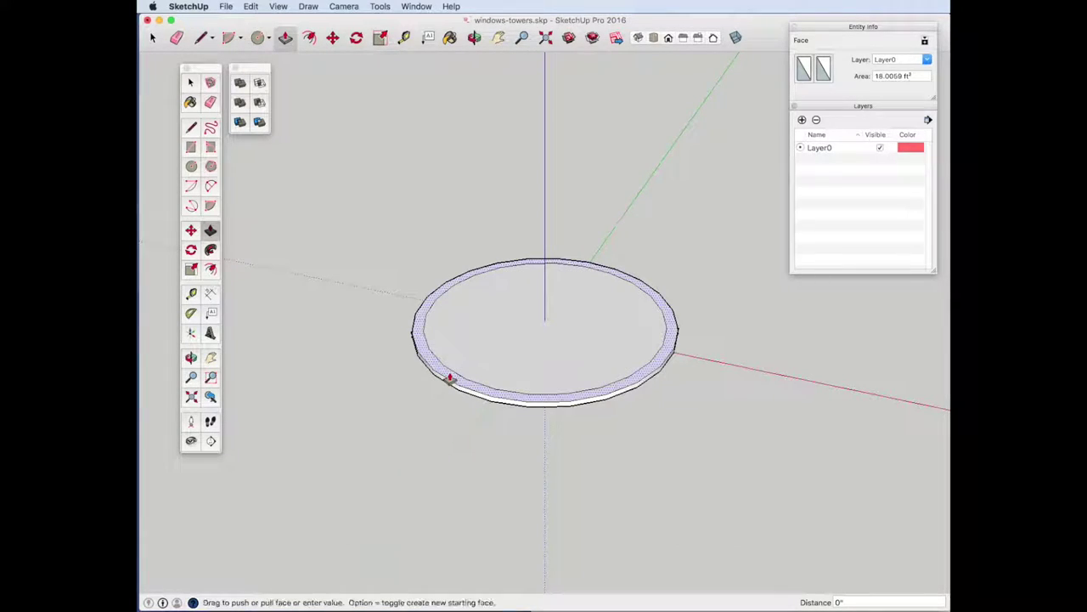
{"action": "type", "text": "10"}
{"action": "key", "text": "Return"}
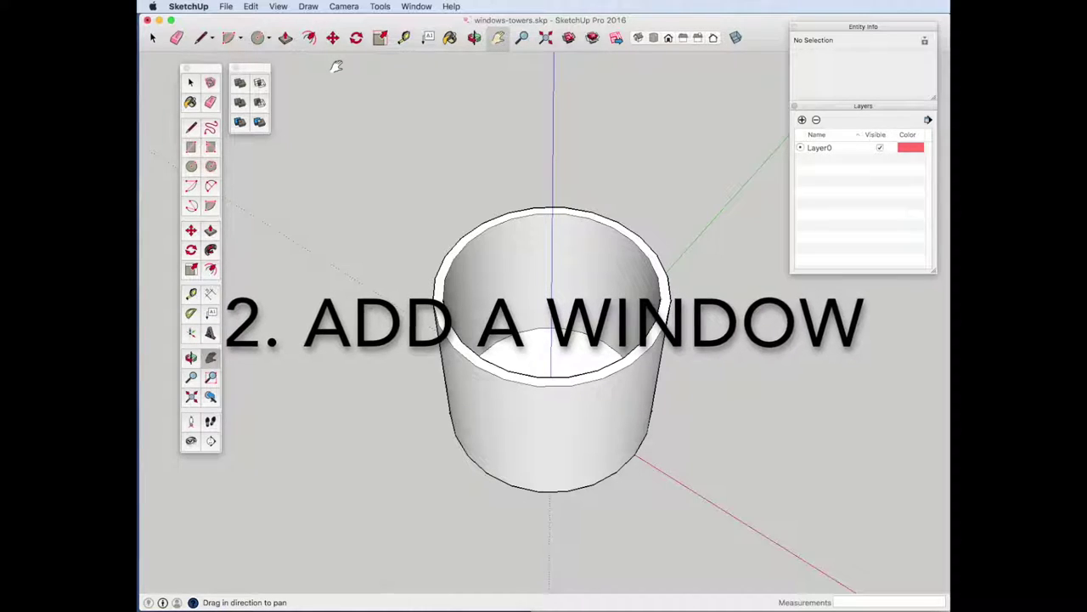
{"action": "left_click", "coordinate": [278, 6]}
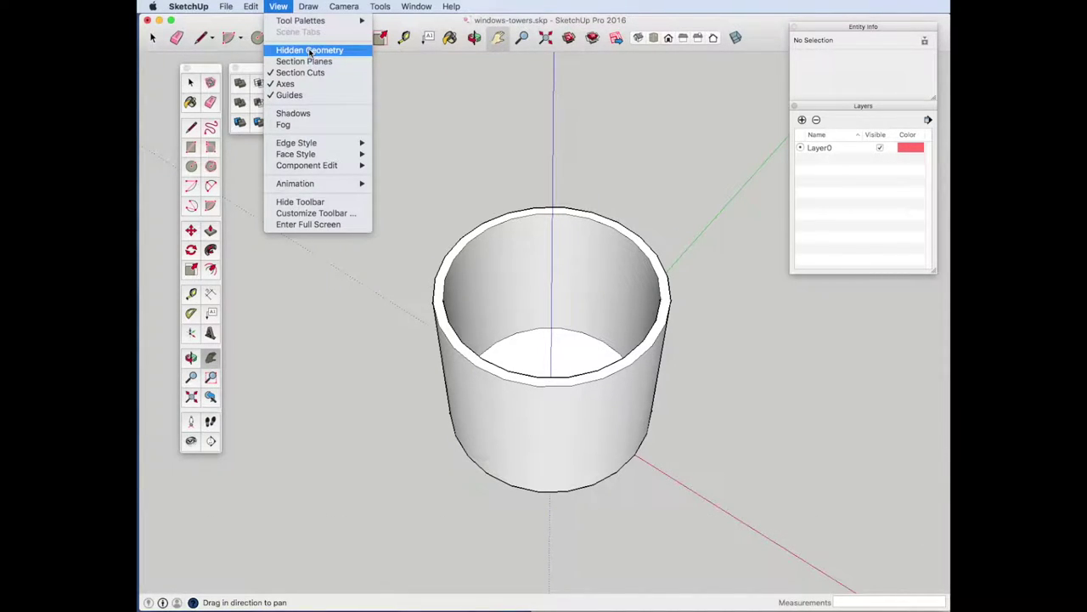
Show hidden geometry to reveal the wall's facet edges, viewed from the tower's side
{"action": "left_click", "coordinate": [310, 51]}
{"action": "key", "text": "o"}
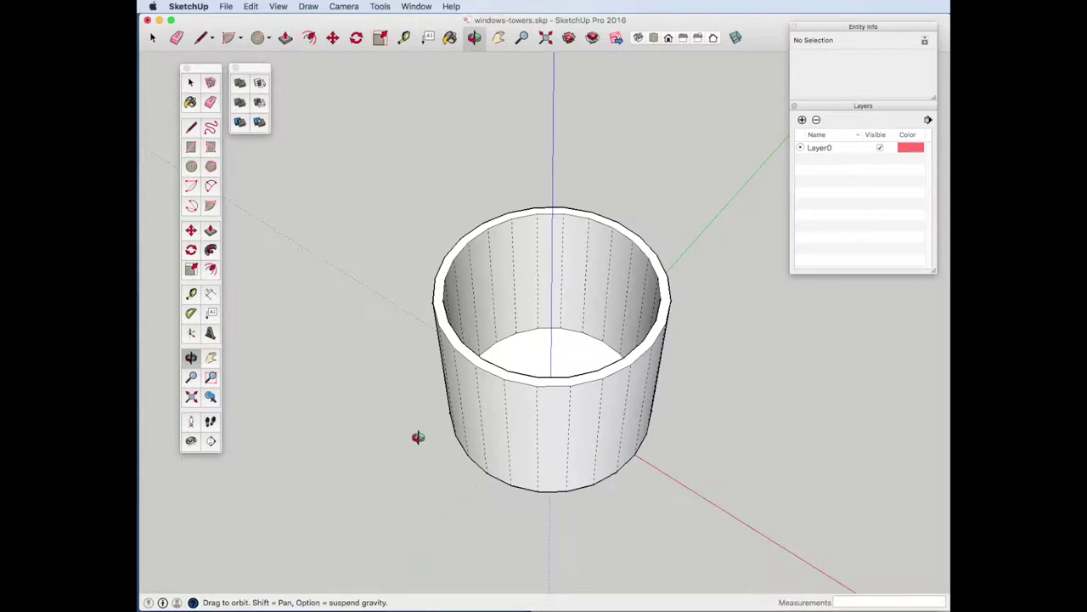
{"action": "left_click_drag", "start_coordinate": [417, 437], "coordinate": [586, 128]}
{"action": "scroll", "coordinate": [529, 285], "scroll_direction": "down", "scroll_amount": 1}
{"action": "scroll", "coordinate": [531, 283], "scroll_direction": "up", "scroll_amount": 2}
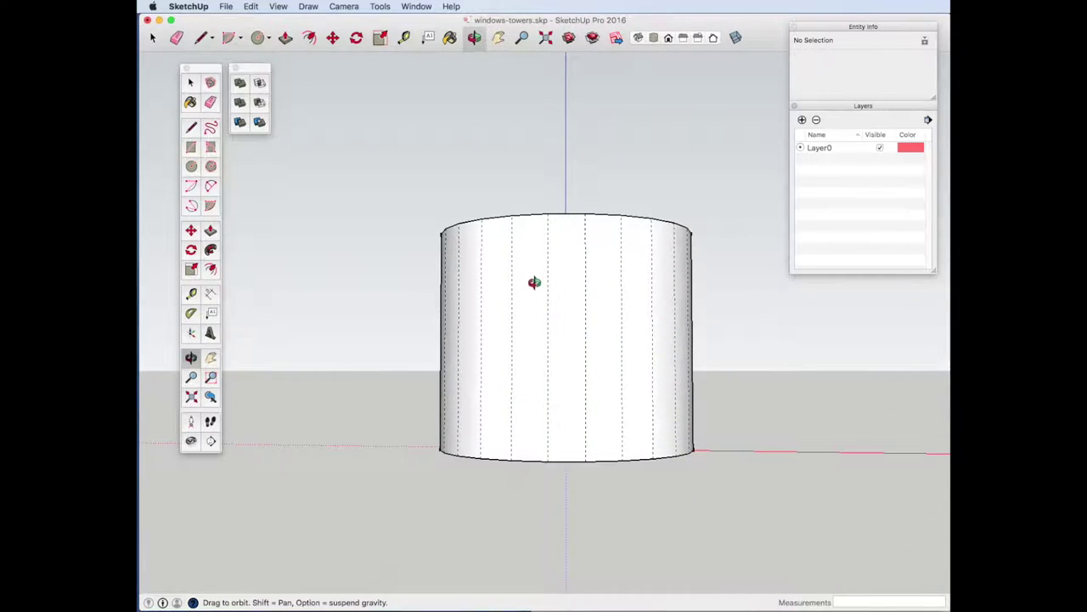
{"action": "scroll", "coordinate": [553, 299], "scroll_direction": "up", "scroll_amount": 1}
{"action": "mouse_move", "coordinate": [648, 337]}
{"action": "left_mouse_down"}
{"action": "mouse_move", "coordinate": [389, 352]}
{"action": "mouse_move", "coordinate": [633, 359]}
{"action": "left_mouse_up"}
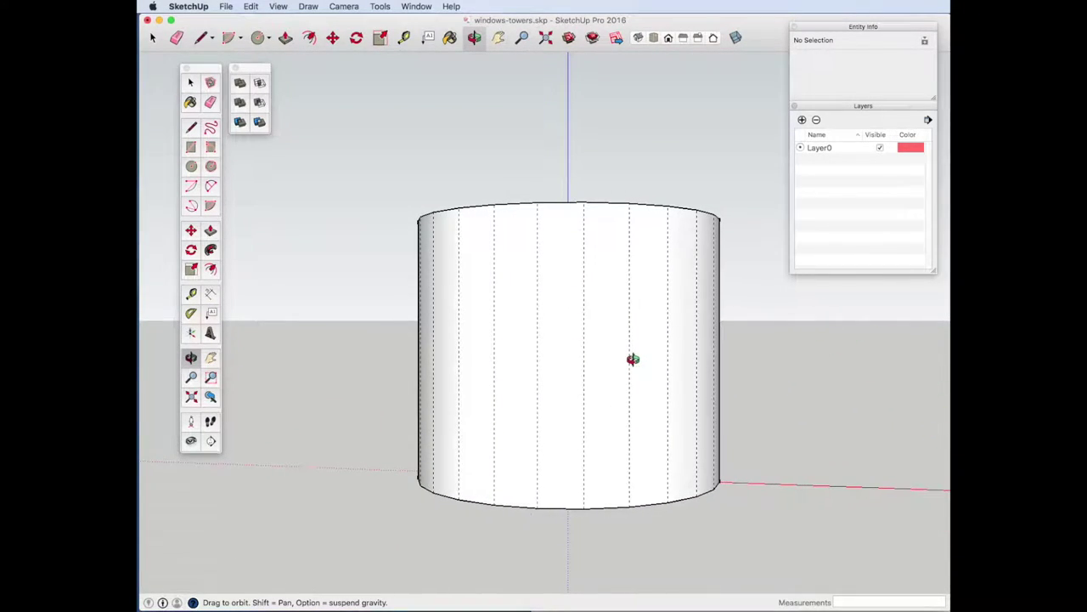
{"action": "key", "text": "t"}
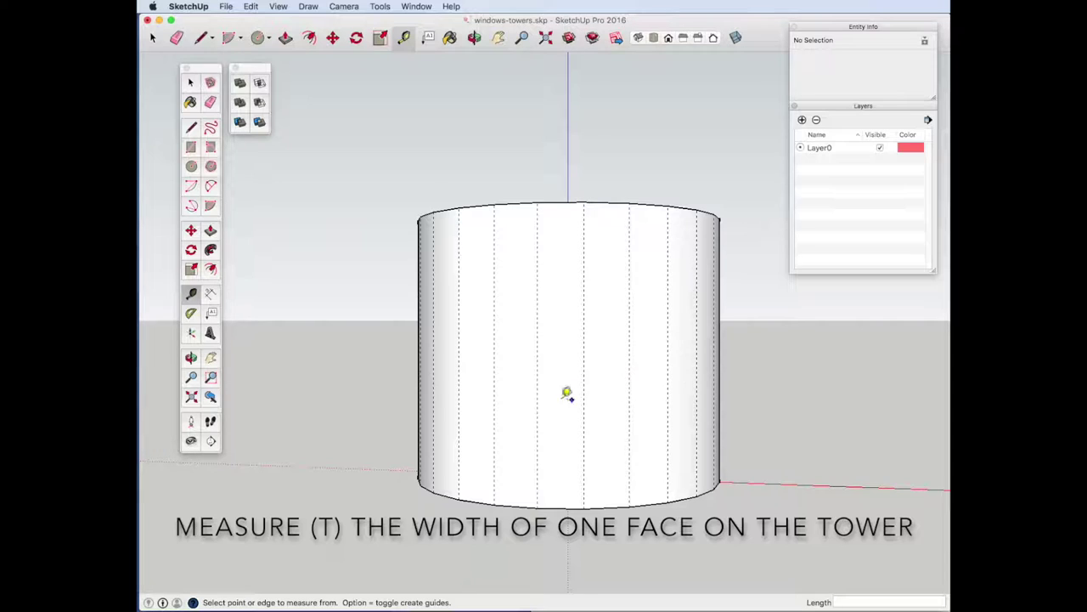
Measure one wall facet at about 1' 6 13/16" wide, then pan the tower left
{"action": "left_click", "coordinate": [538, 388]}
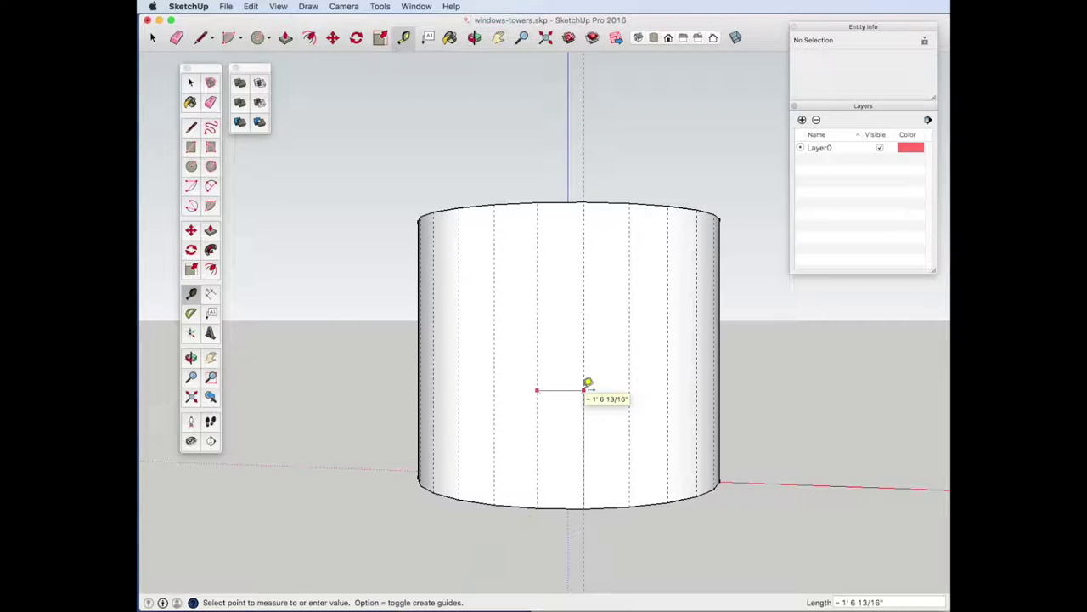
{"action": "left_click", "coordinate": [585, 387]}
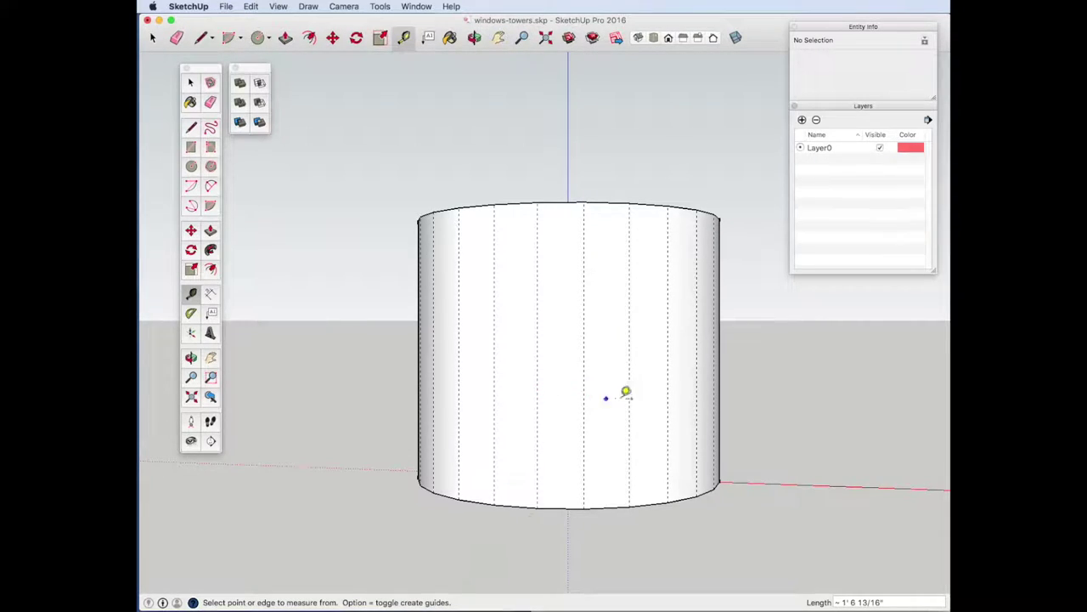
{"action": "key", "text": "h"}
{"action": "left_click_drag", "start_coordinate": [862, 429], "coordinate": [487, 396]}
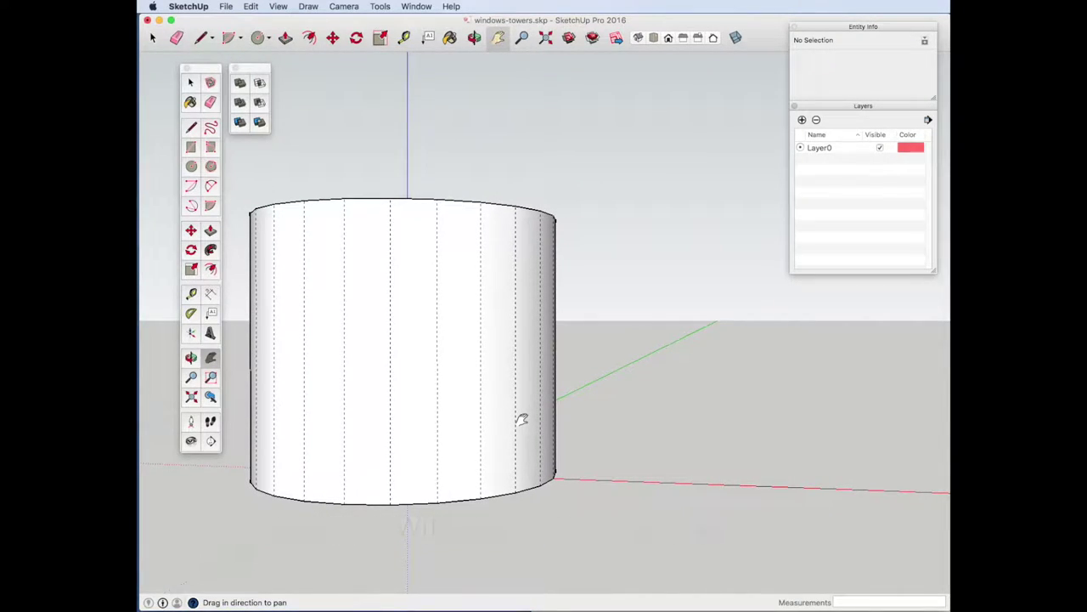
Draw an upright 1' 6 13/16" by 3' rectangle on the ground beside the tower
{"action": "key", "text": "r"}
{"action": "middle_click_drag", "start_coordinate": [690, 463], "coordinate": [701, 426]}
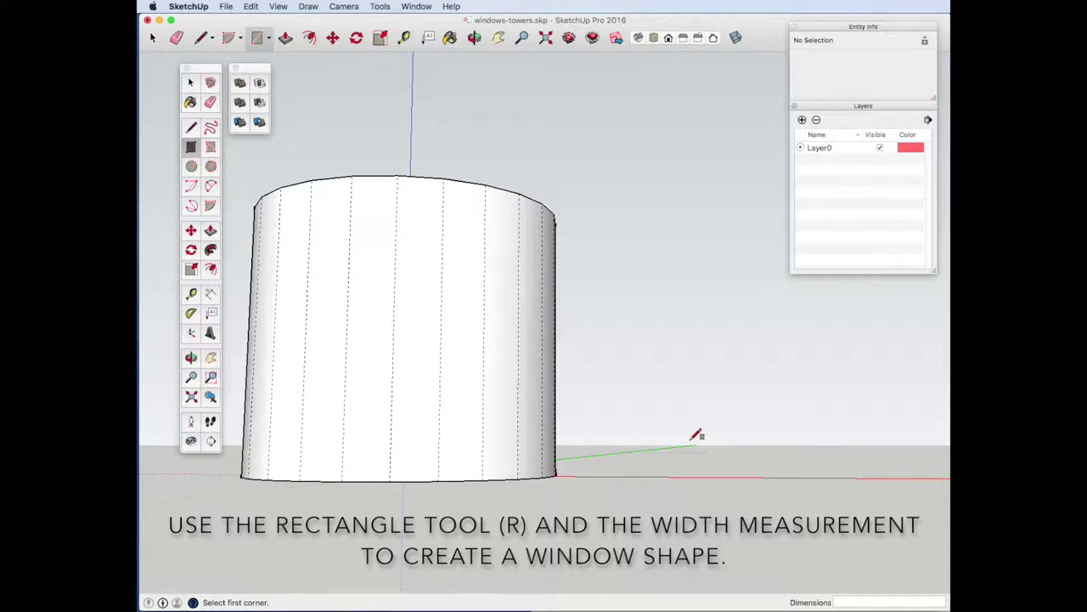
{"action": "left_click", "coordinate": [688, 474]}
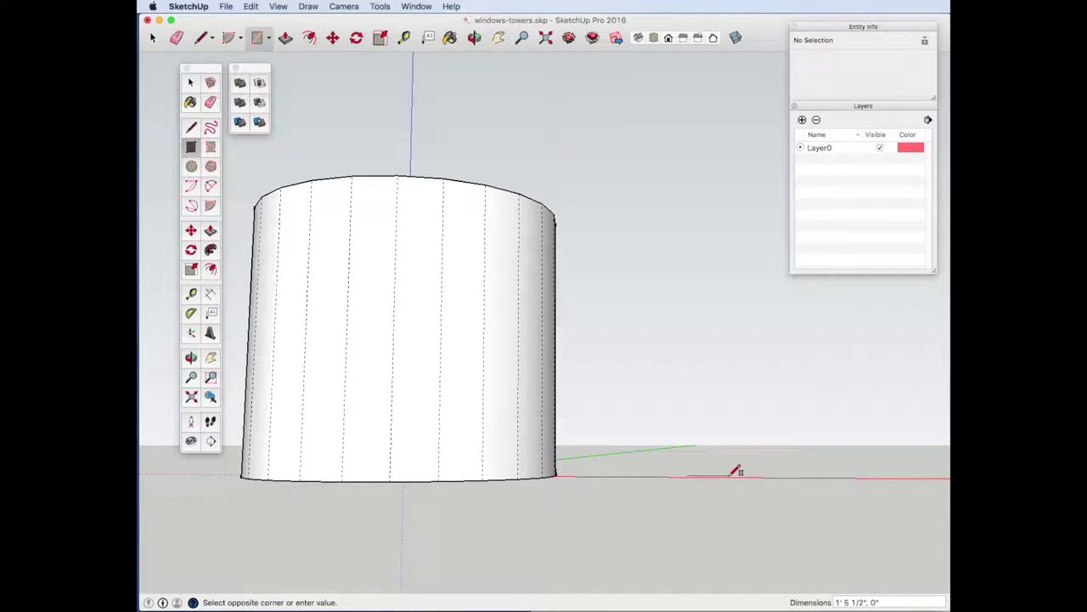
{"action": "type", "text": "16"}
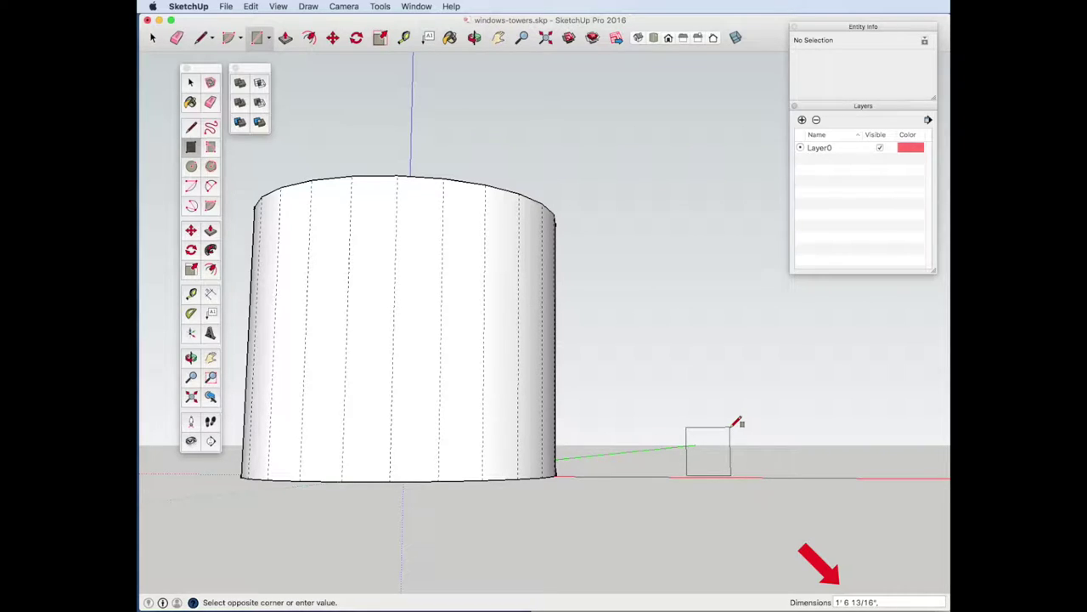
{"action": "type", "text": "'"}
{"action": "key", "text": "Return"}
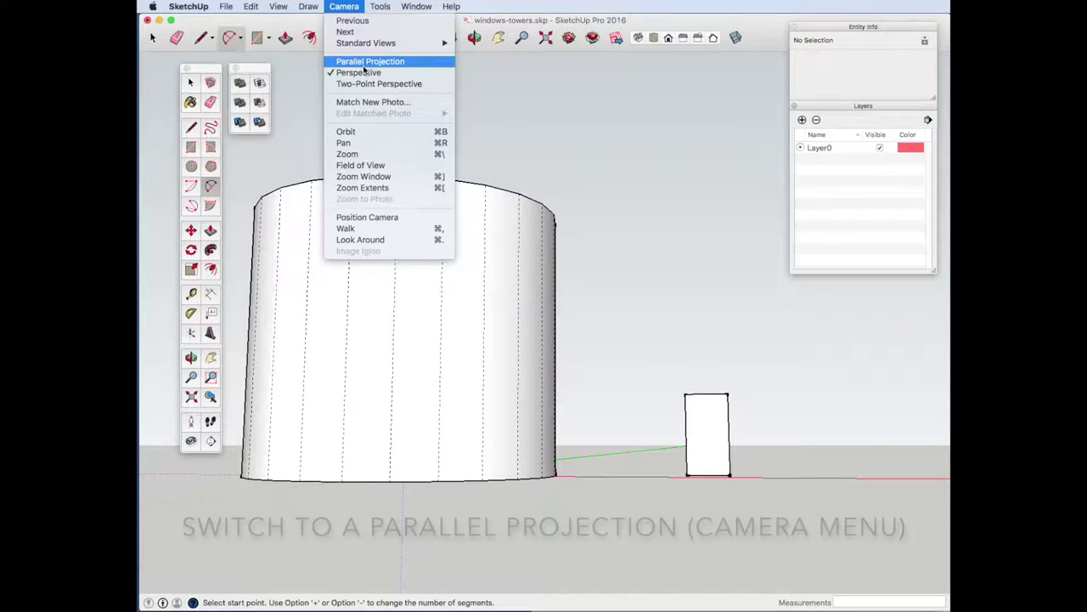
In parallel projection, draw a half-circle arch across the rectangle's top
{"action": "left_click", "coordinate": [363, 65]}
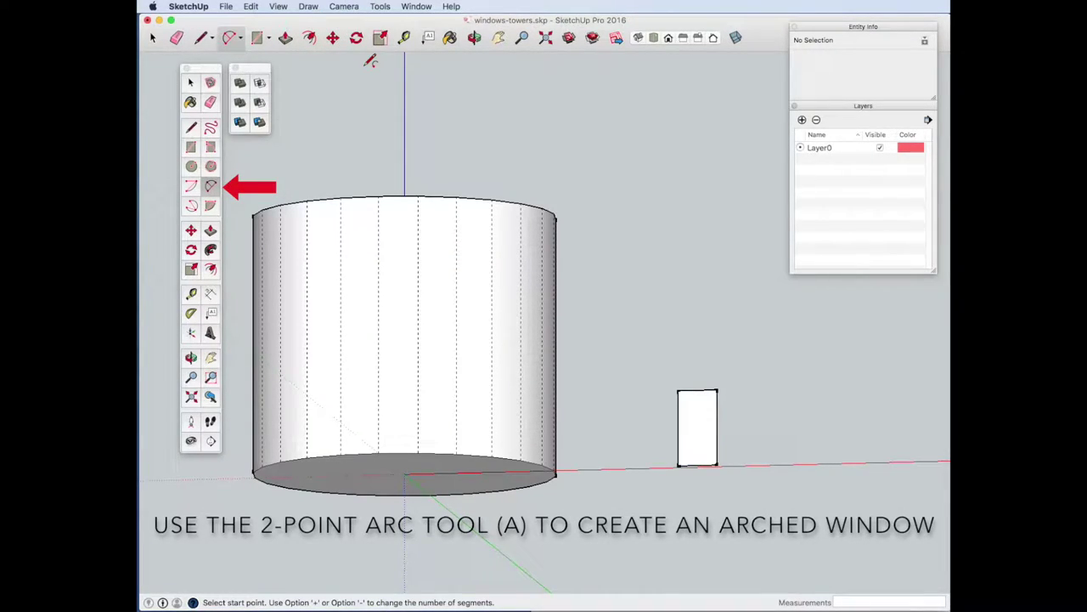
{"action": "left_click", "coordinate": [678, 391]}
{"action": "left_click", "coordinate": [718, 391]}
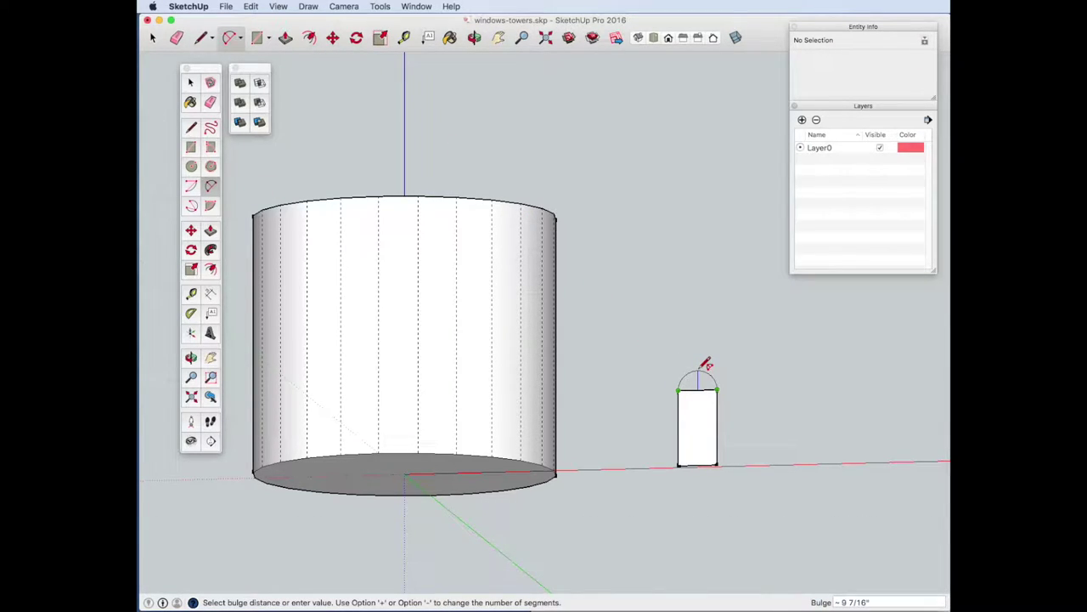
{"action": "left_click", "coordinate": [705, 365]}
Delete the line beneath the arch to leave one arched window face
{"action": "key", "text": "space"}
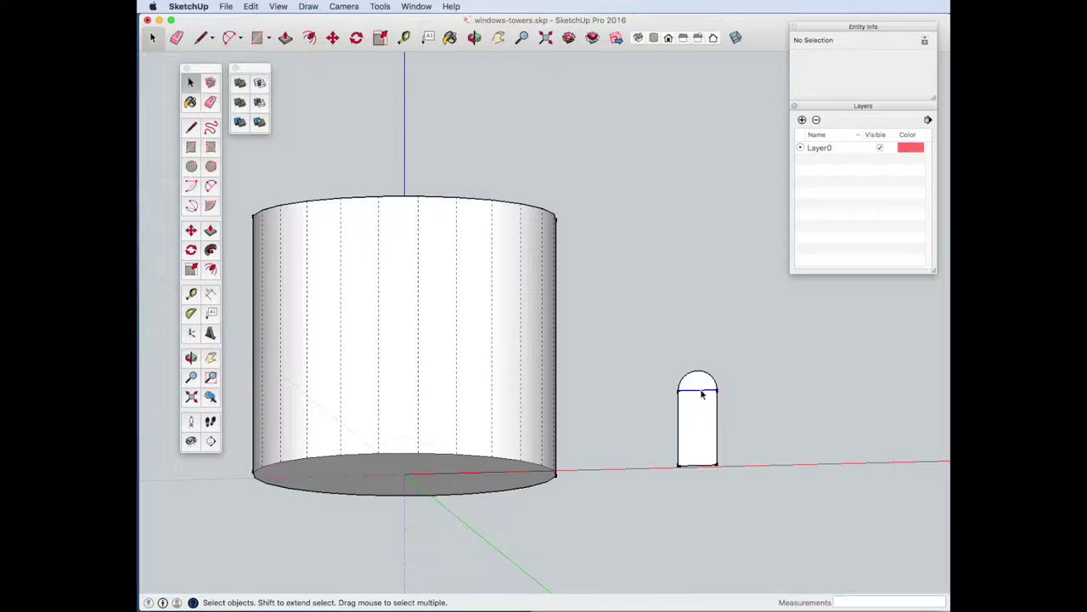
{"action": "left_click", "coordinate": [702, 392]}
{"action": "key", "text": "Delete"}
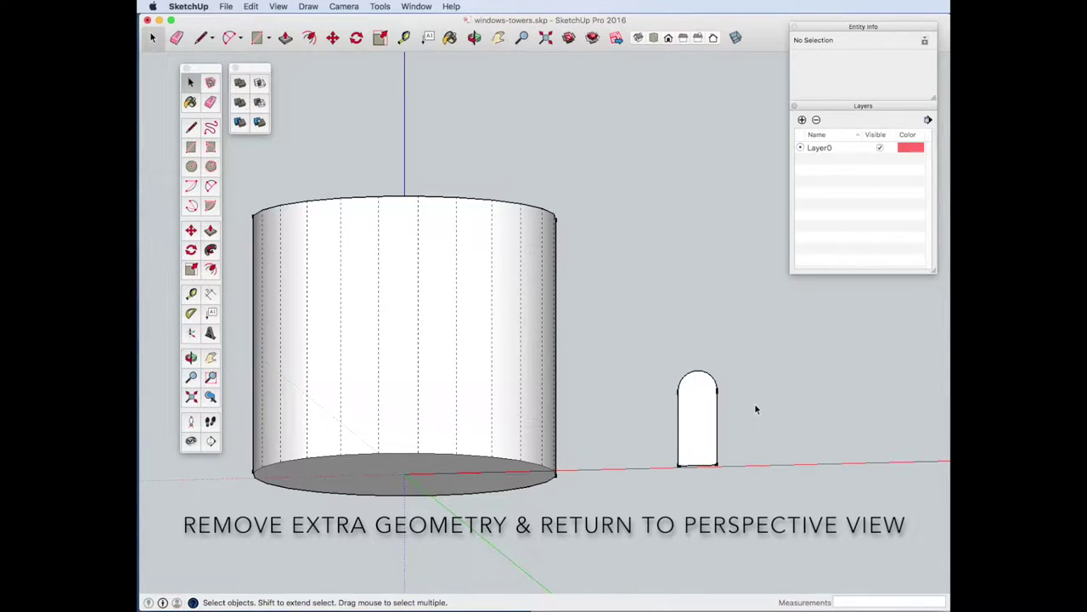
{"action": "key", "text": "o"}
{"action": "left_click_drag", "start_coordinate": [689, 439], "coordinate": [543, 495]}
{"action": "left_click", "coordinate": [252, 6]}
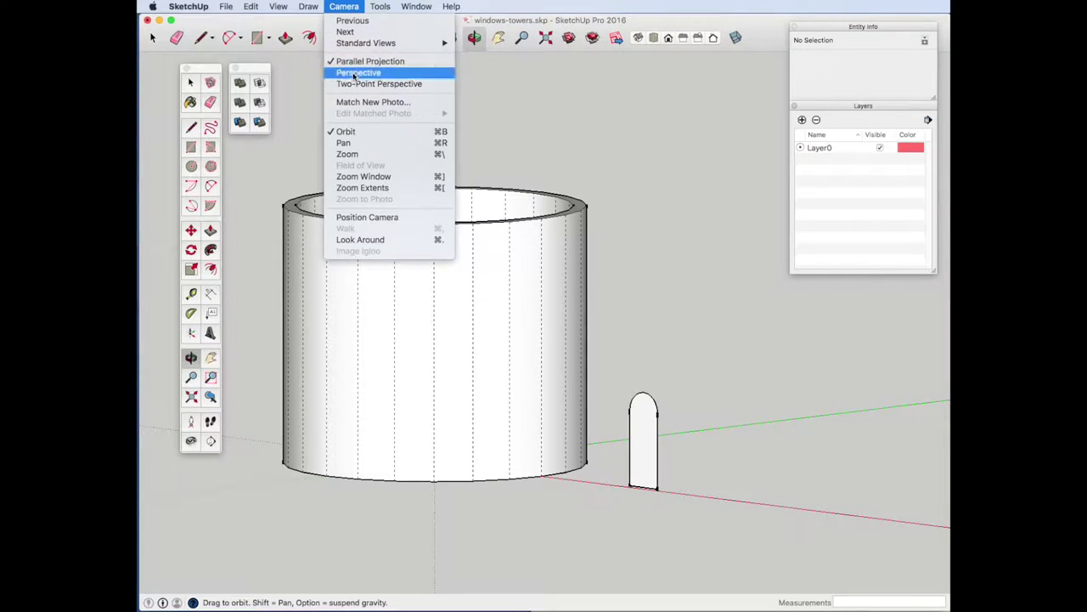
Return to perspective and push/pull the arched window face 1' deep into a block
{"action": "left_click", "coordinate": [374, 83]}
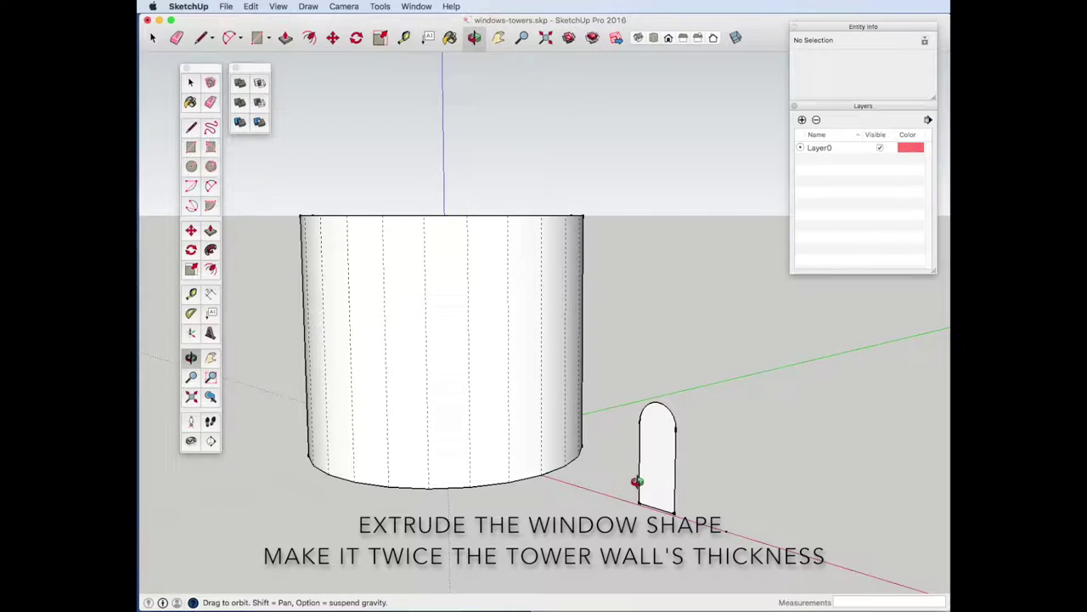
{"action": "key", "text": "p"}
{"action": "left_click", "coordinate": [655, 487]}
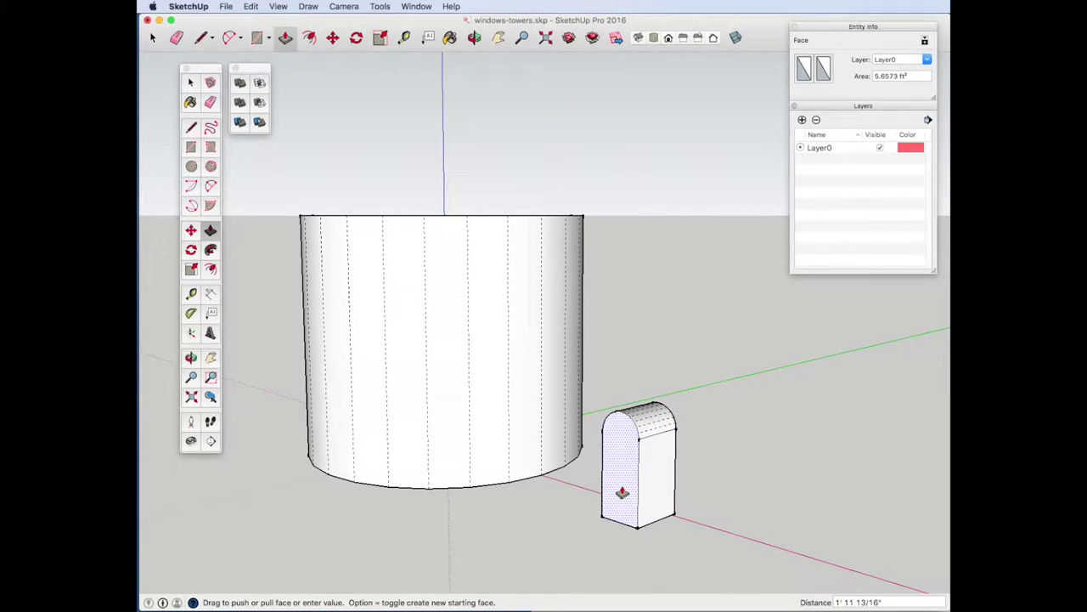
{"action": "left_click", "coordinate": [622, 493]}
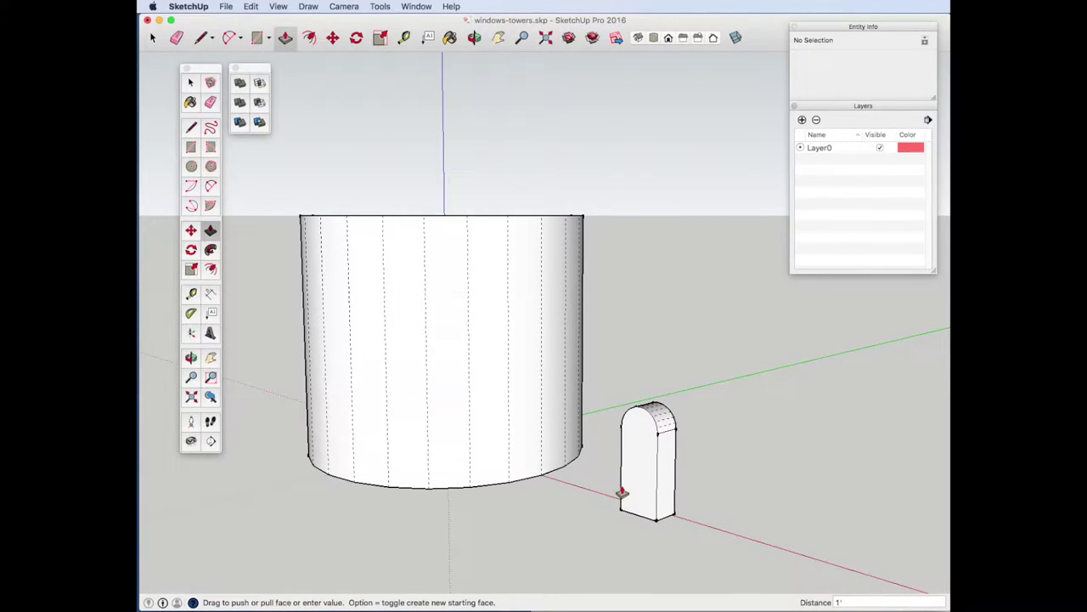
{"action": "key", "text": "space"}
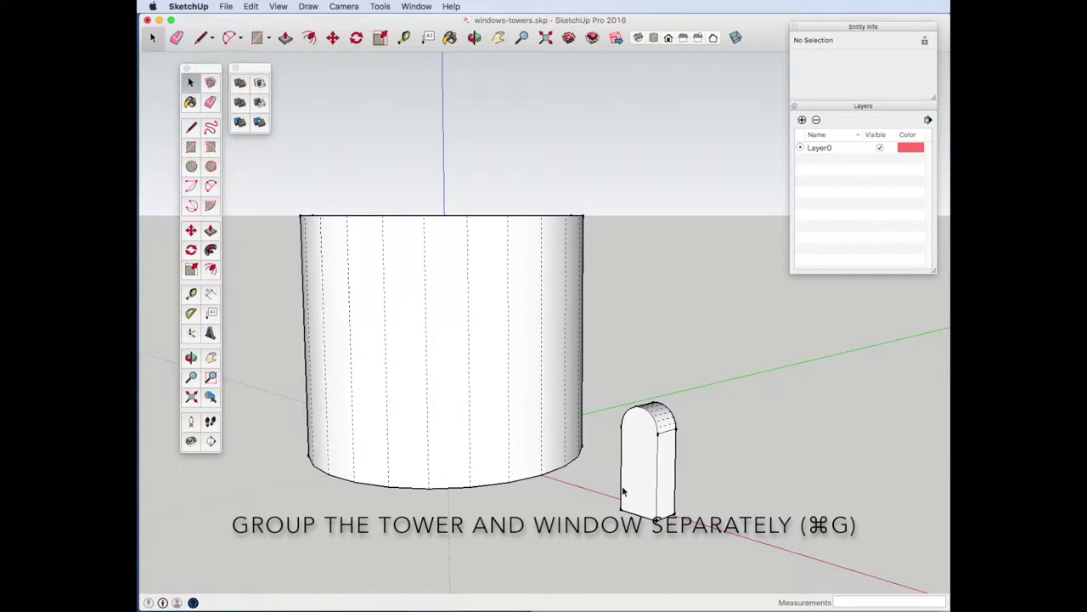
Select all of the tower's geometry and make it a group
{"action": "left_click_drag", "start_coordinate": [605, 141], "coordinate": [360, 391]}
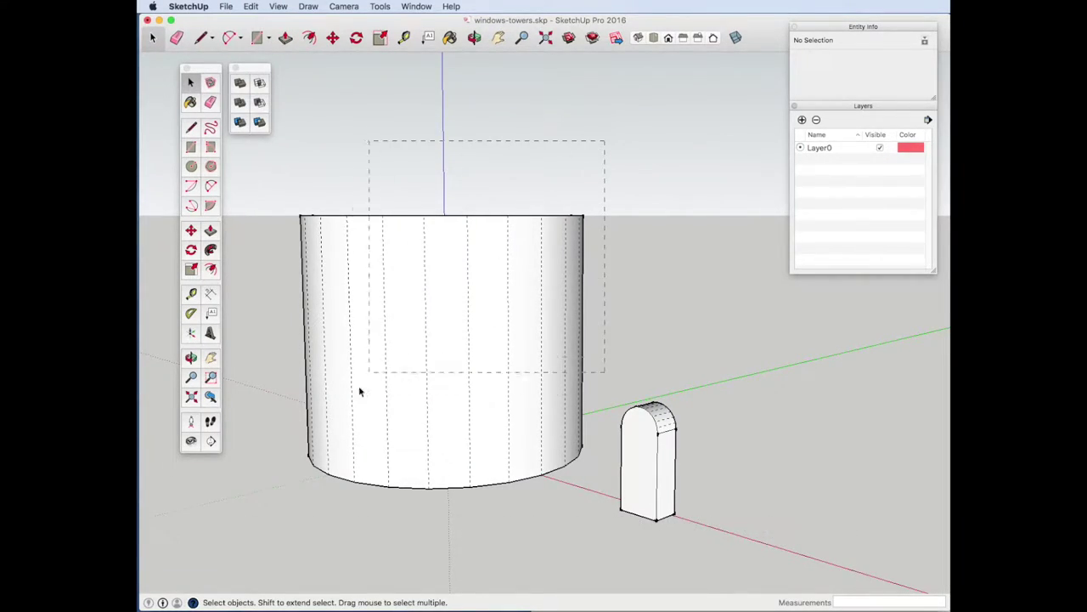
{"action": "left_click_drag", "start_coordinate": [261, 505], "coordinate": [263, 504]}
{"action": "right_click", "coordinate": [400, 316]}
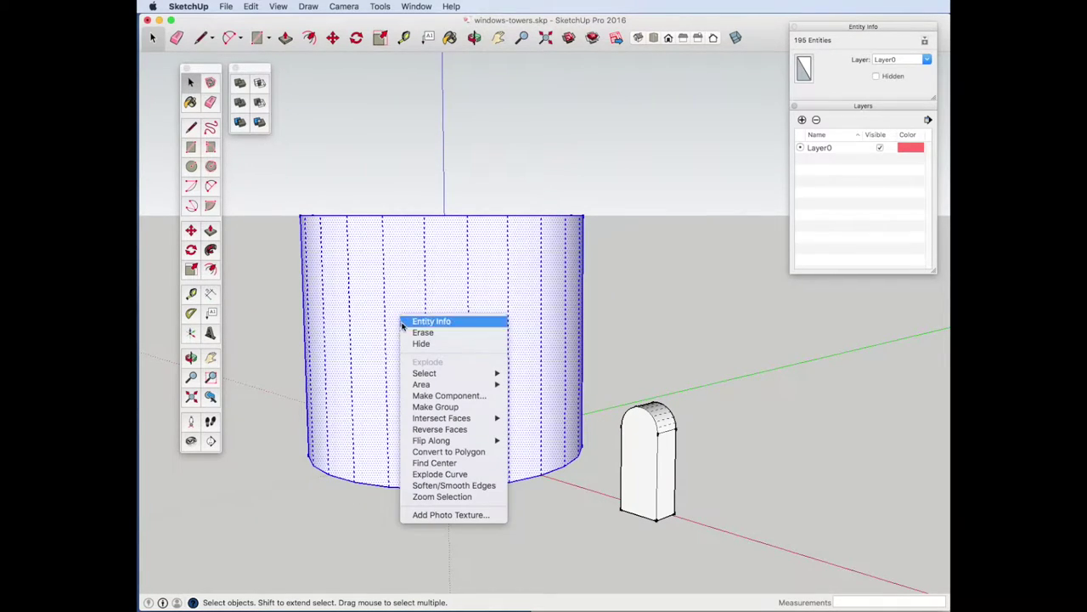
{"action": "left_click", "coordinate": [441, 410]}
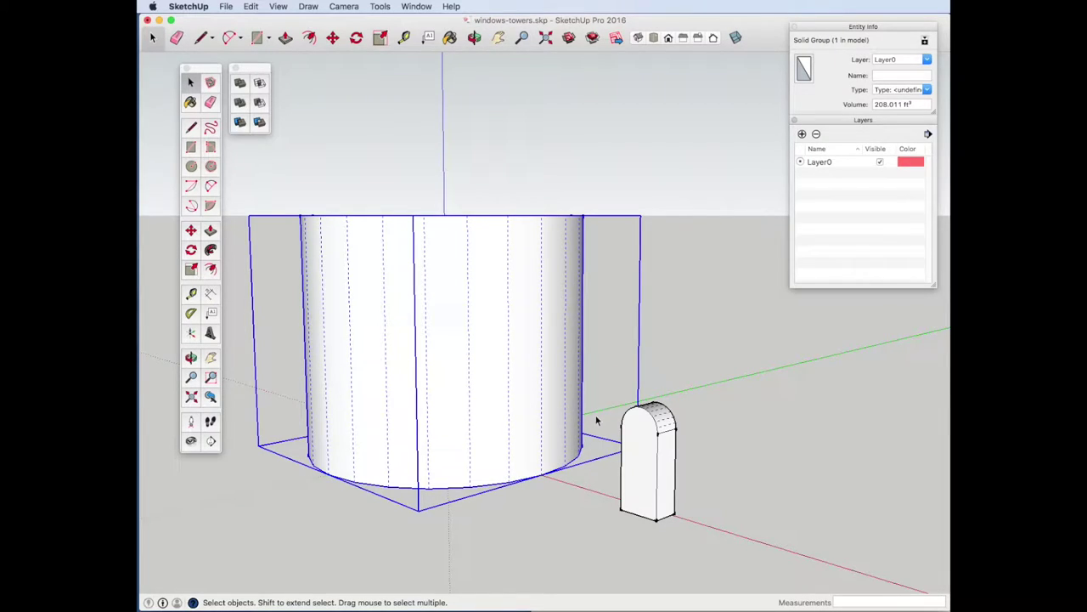
{"action": "left_click", "coordinate": [744, 509]}
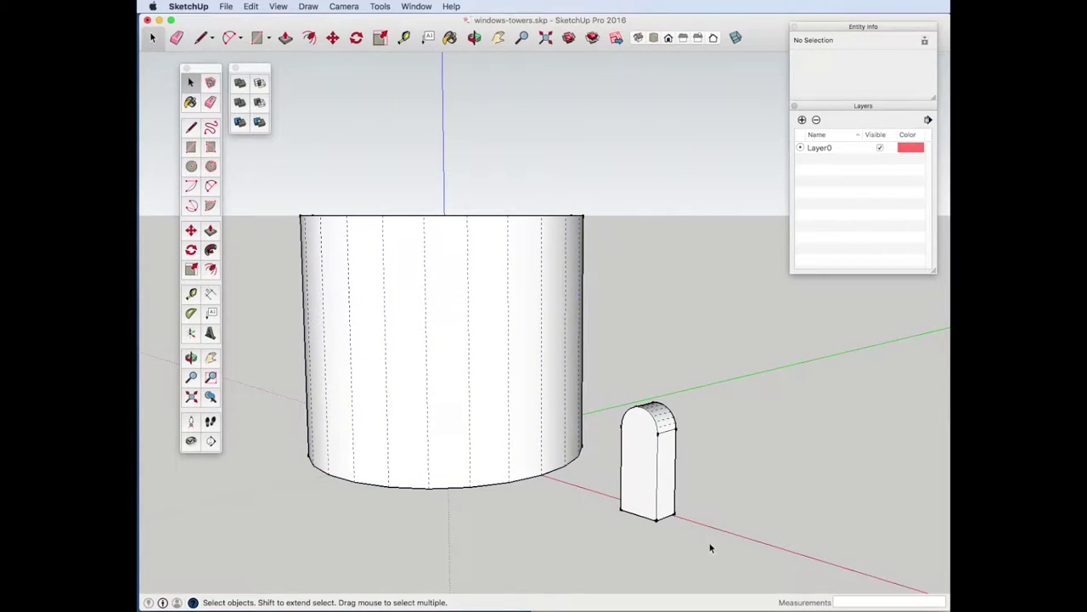
Make the arched window block its own separate group
{"action": "left_click_drag", "start_coordinate": [605, 381], "coordinate": [609, 375]}
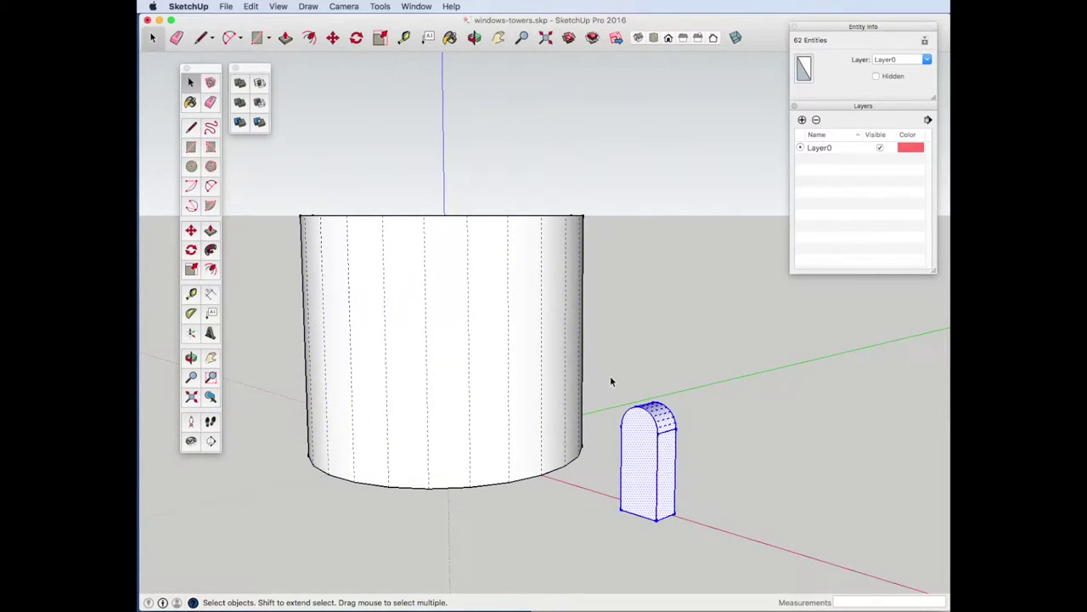
{"action": "right_click", "coordinate": [637, 454]}
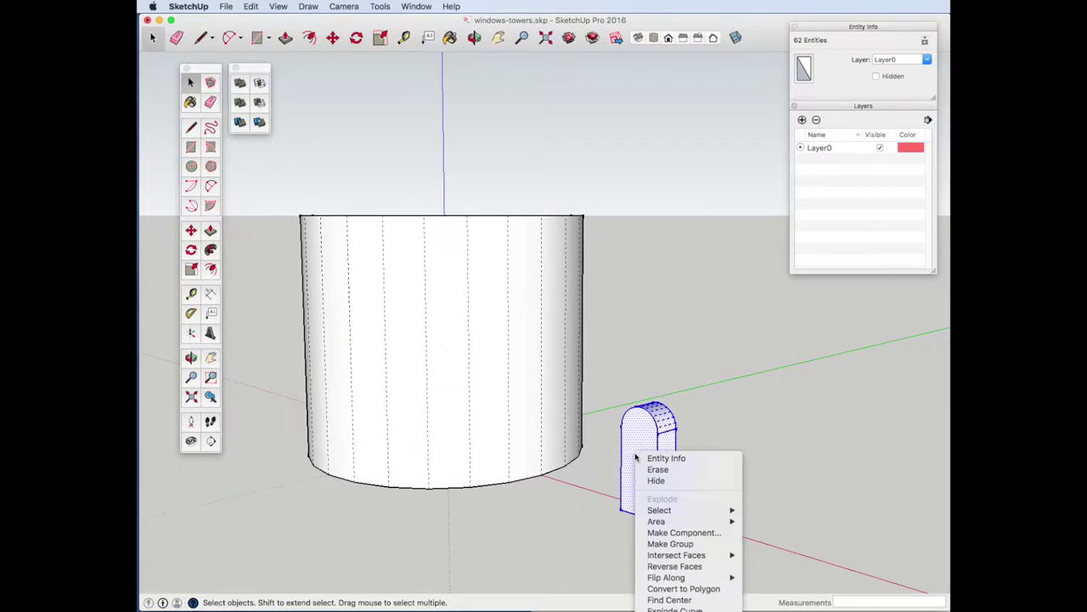
{"action": "left_click", "coordinate": [661, 544]}
{"action": "key", "text": "m"}
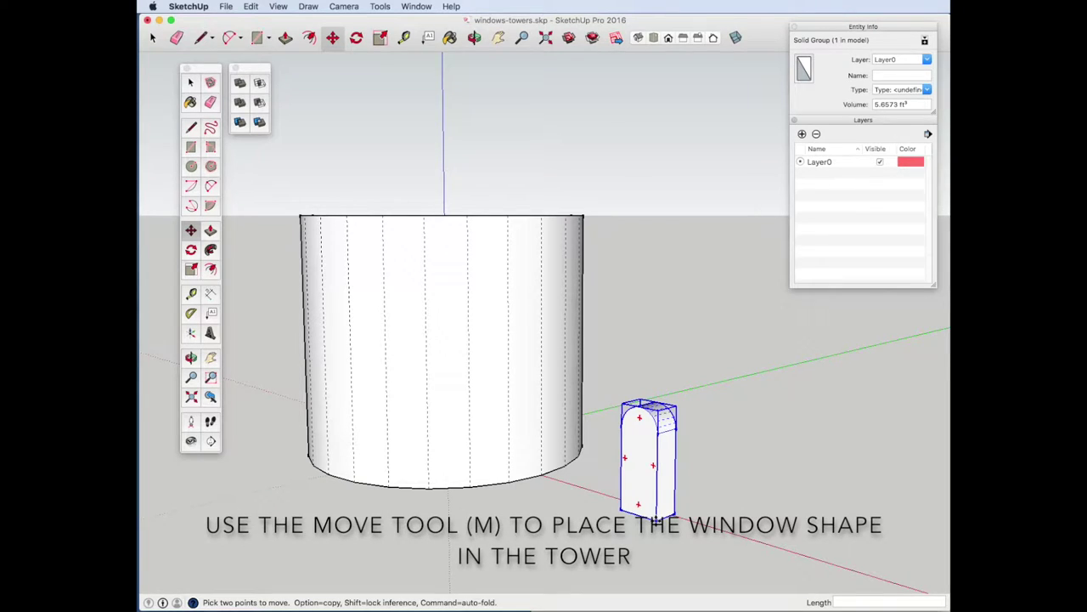
Move the arched window group onto the tower's wall face and orbit to check its position
{"action": "left_click", "coordinate": [654, 516]}
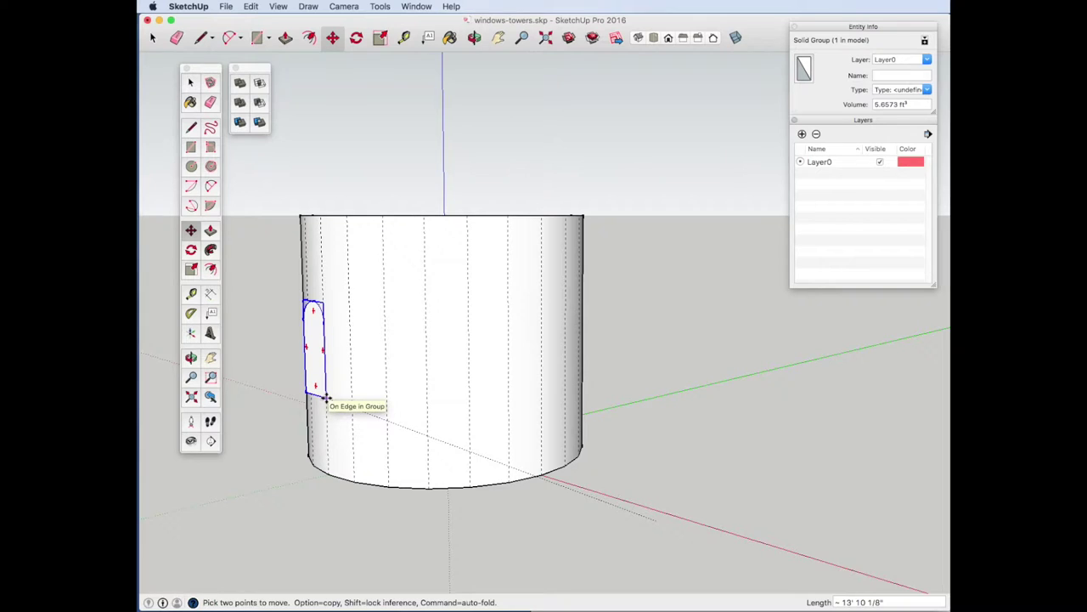
{"action": "left_click", "coordinate": [325, 396]}
{"action": "key", "text": "o"}
{"action": "left_click_drag", "start_coordinate": [306, 442], "coordinate": [746, 456]}
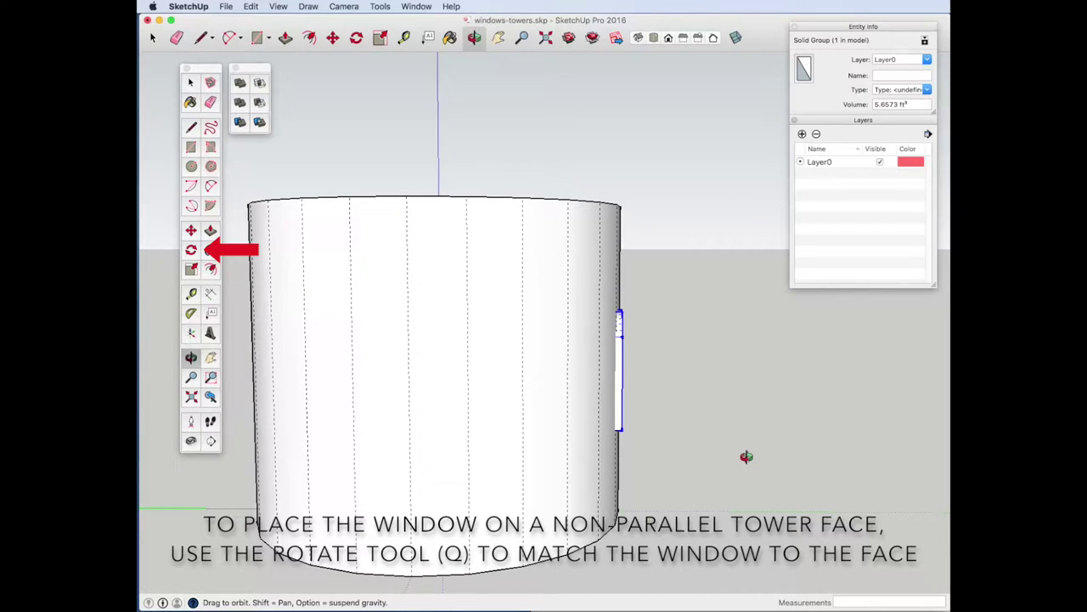
Rotate the window group 7.5° so it sits square against its tower wall facet
{"action": "mouse_move", "coordinate": [746, 456]}
{"action": "left_mouse_down"}
{"action": "mouse_move", "coordinate": [566, 462]}
{"action": "mouse_move", "coordinate": [313, 352]}
{"action": "left_mouse_up"}
{"action": "key", "text": "q"}
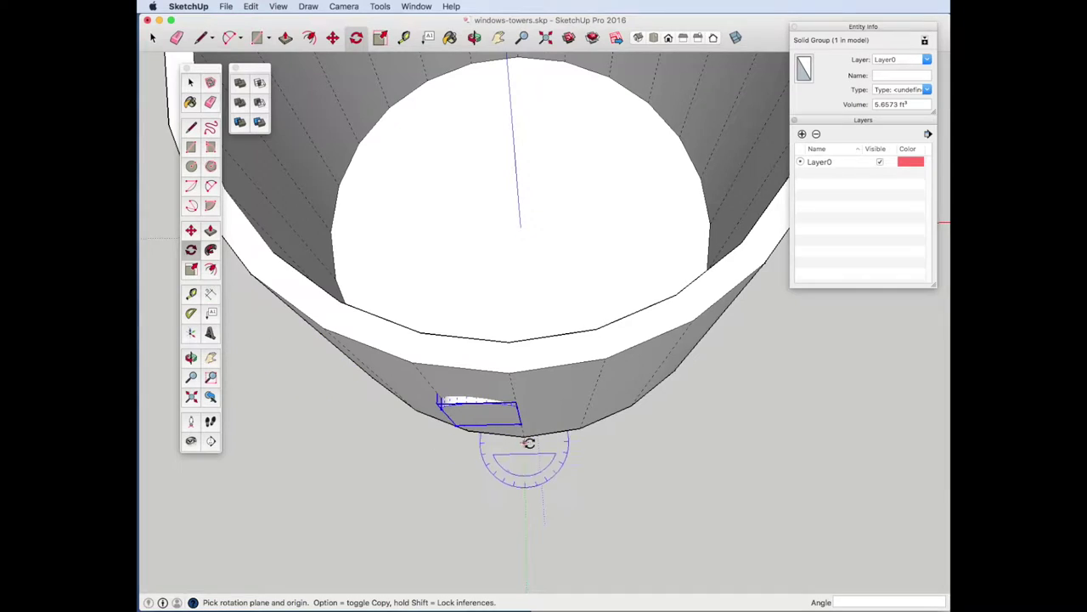
{"action": "left_click_drag", "start_coordinate": [521, 427], "coordinate": [454, 424]}
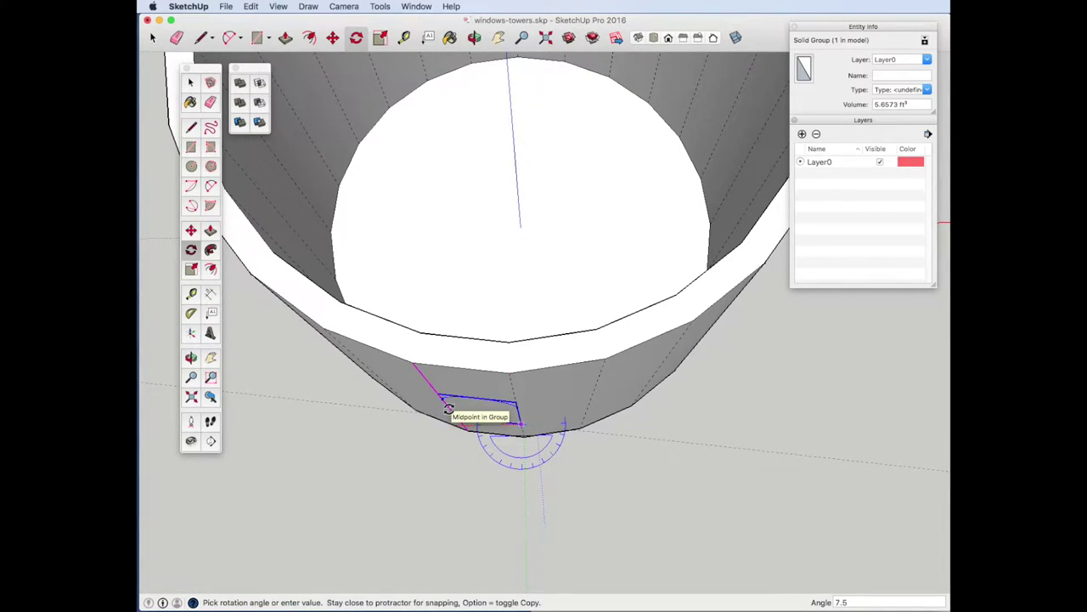
{"action": "left_click", "coordinate": [449, 409]}
{"action": "key", "text": "space"}
{"action": "key", "text": "o"}
{"action": "mouse_move", "coordinate": [484, 456]}
{"action": "left_mouse_down"}
{"action": "mouse_move", "coordinate": [492, 367]}
{"action": "mouse_move", "coordinate": [500, 451]}
{"action": "mouse_move", "coordinate": [473, 270]}
{"action": "mouse_move", "coordinate": [401, 240]}
{"action": "left_mouse_up"}
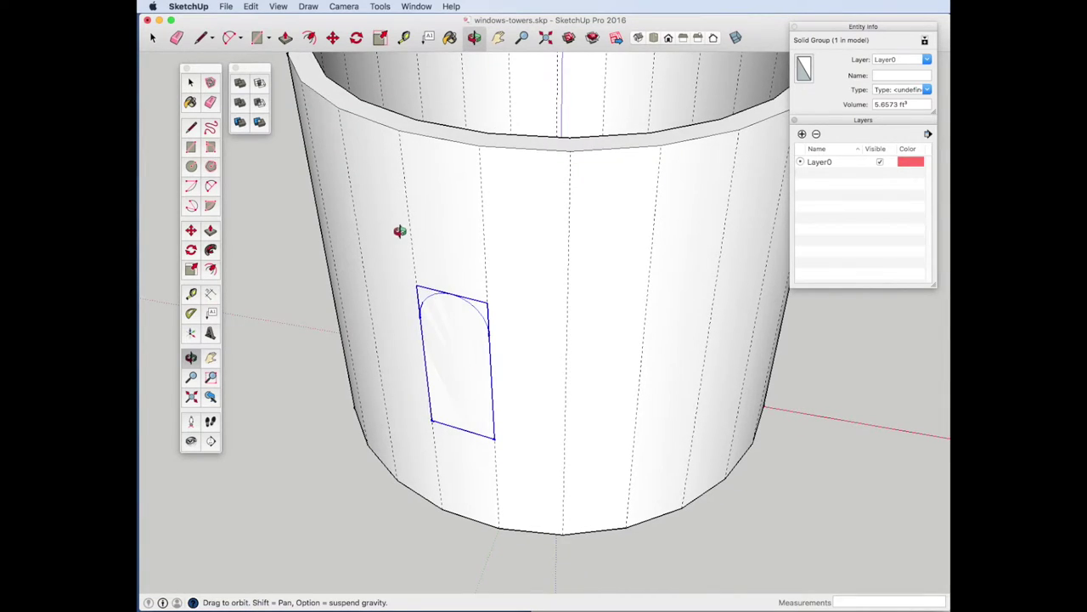
{"action": "left_click_drag", "start_coordinate": [400, 240], "coordinate": [405, 224]}
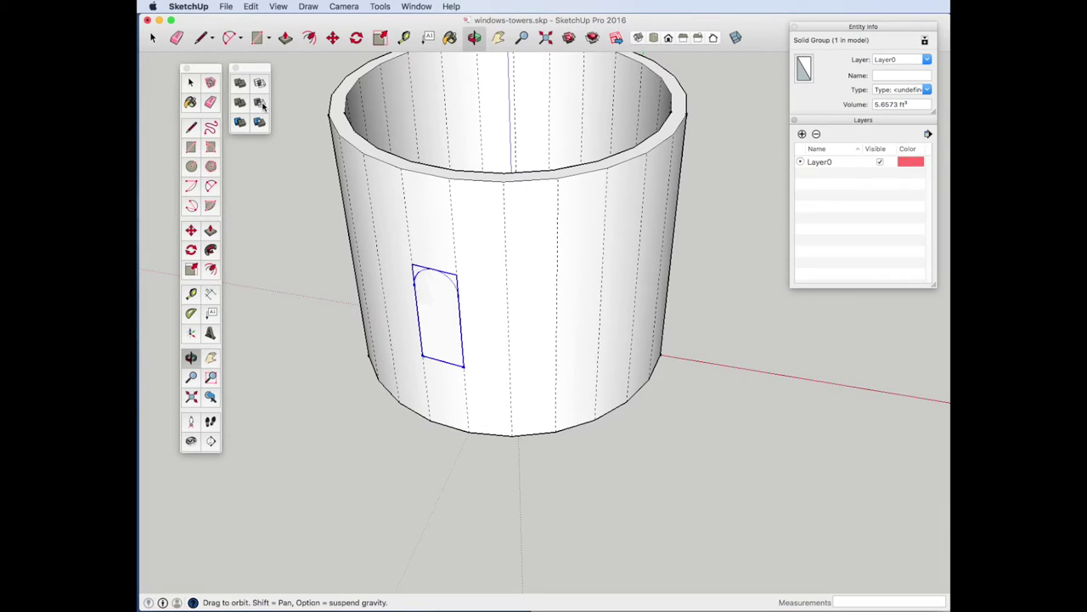
Subtract the window group from the tower, leaving an arched opening in the Difference group
{"action": "left_click", "coordinate": [263, 105]}
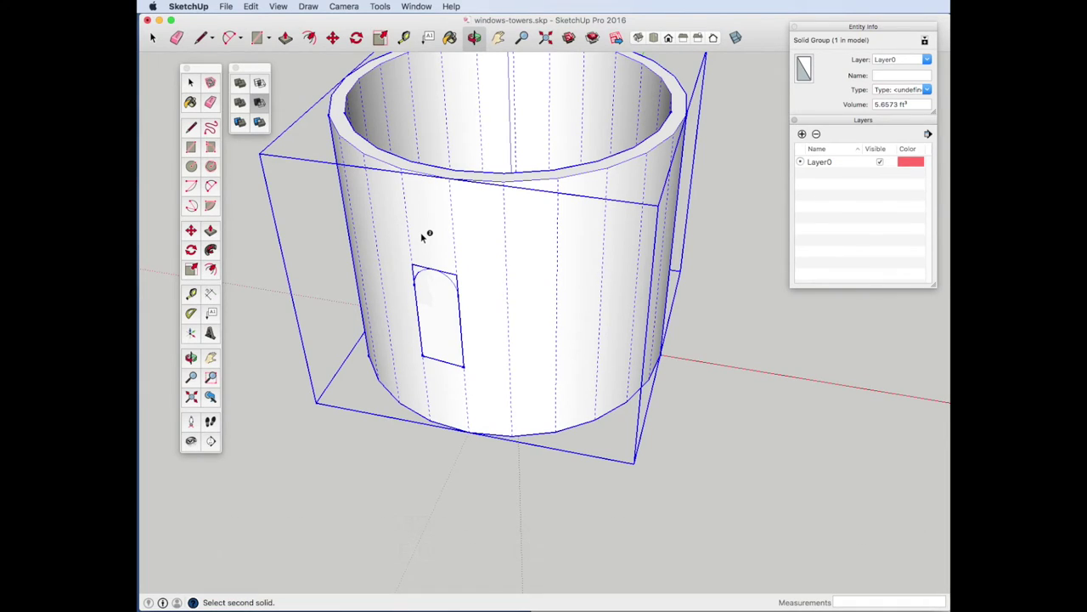
{"action": "left_click", "coordinate": [443, 243]}
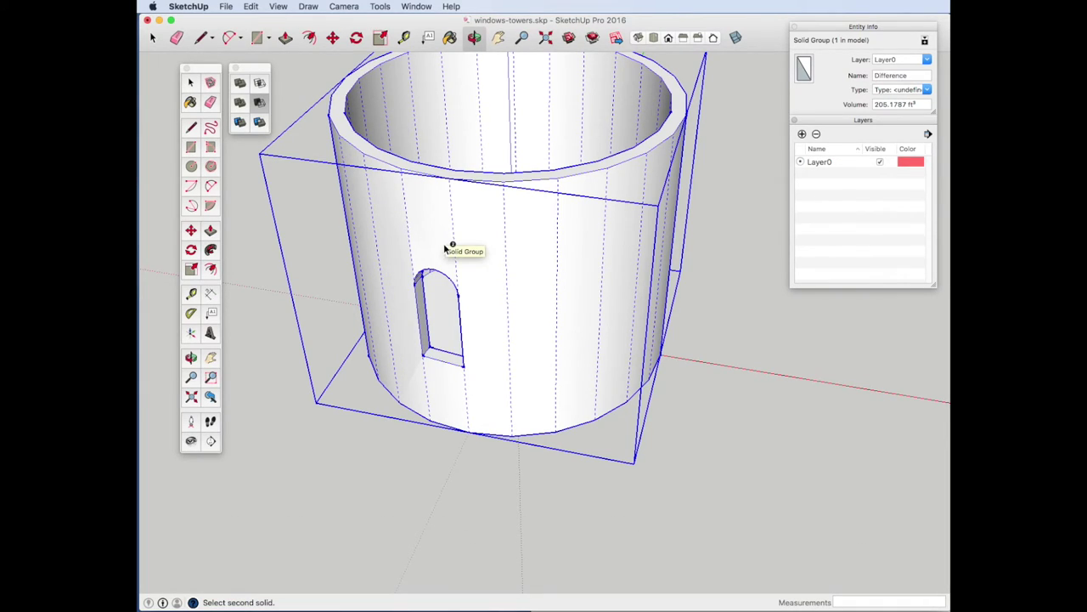
{"action": "key", "text": "o"}
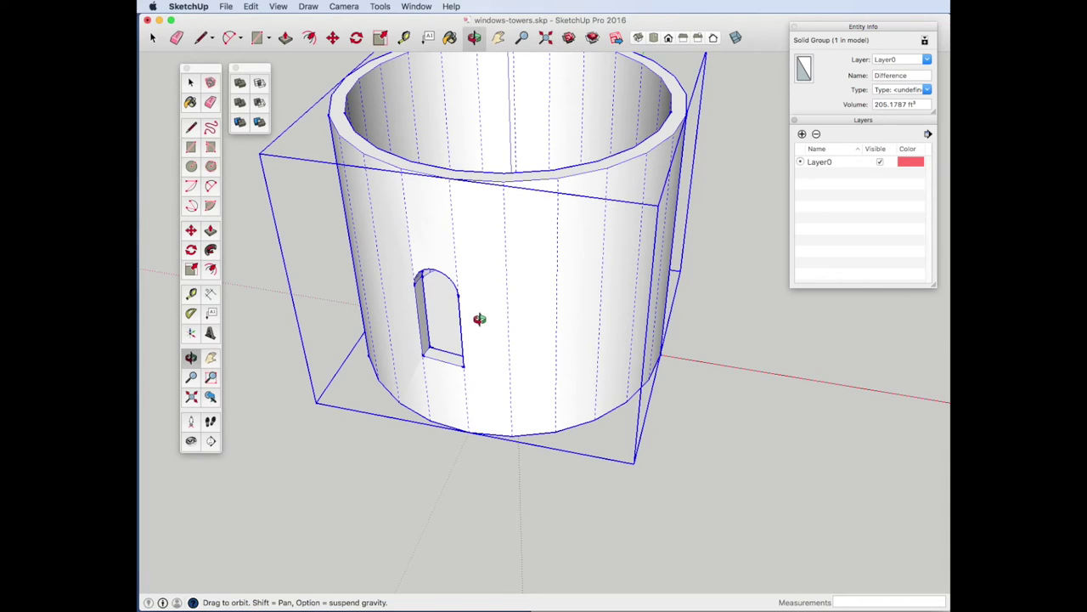
{"action": "key", "text": "ctrl+t"}
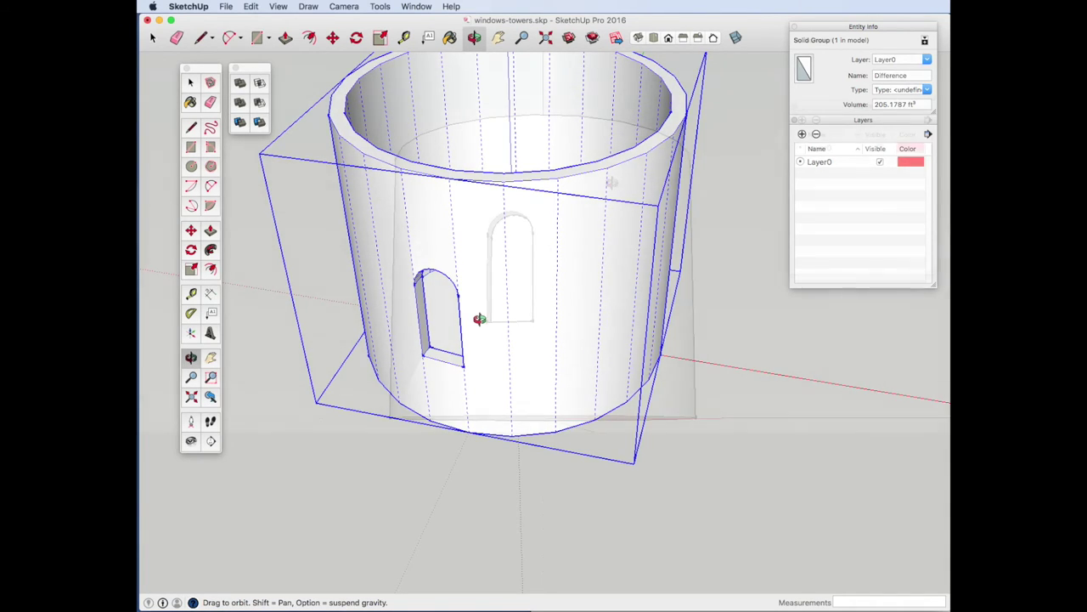